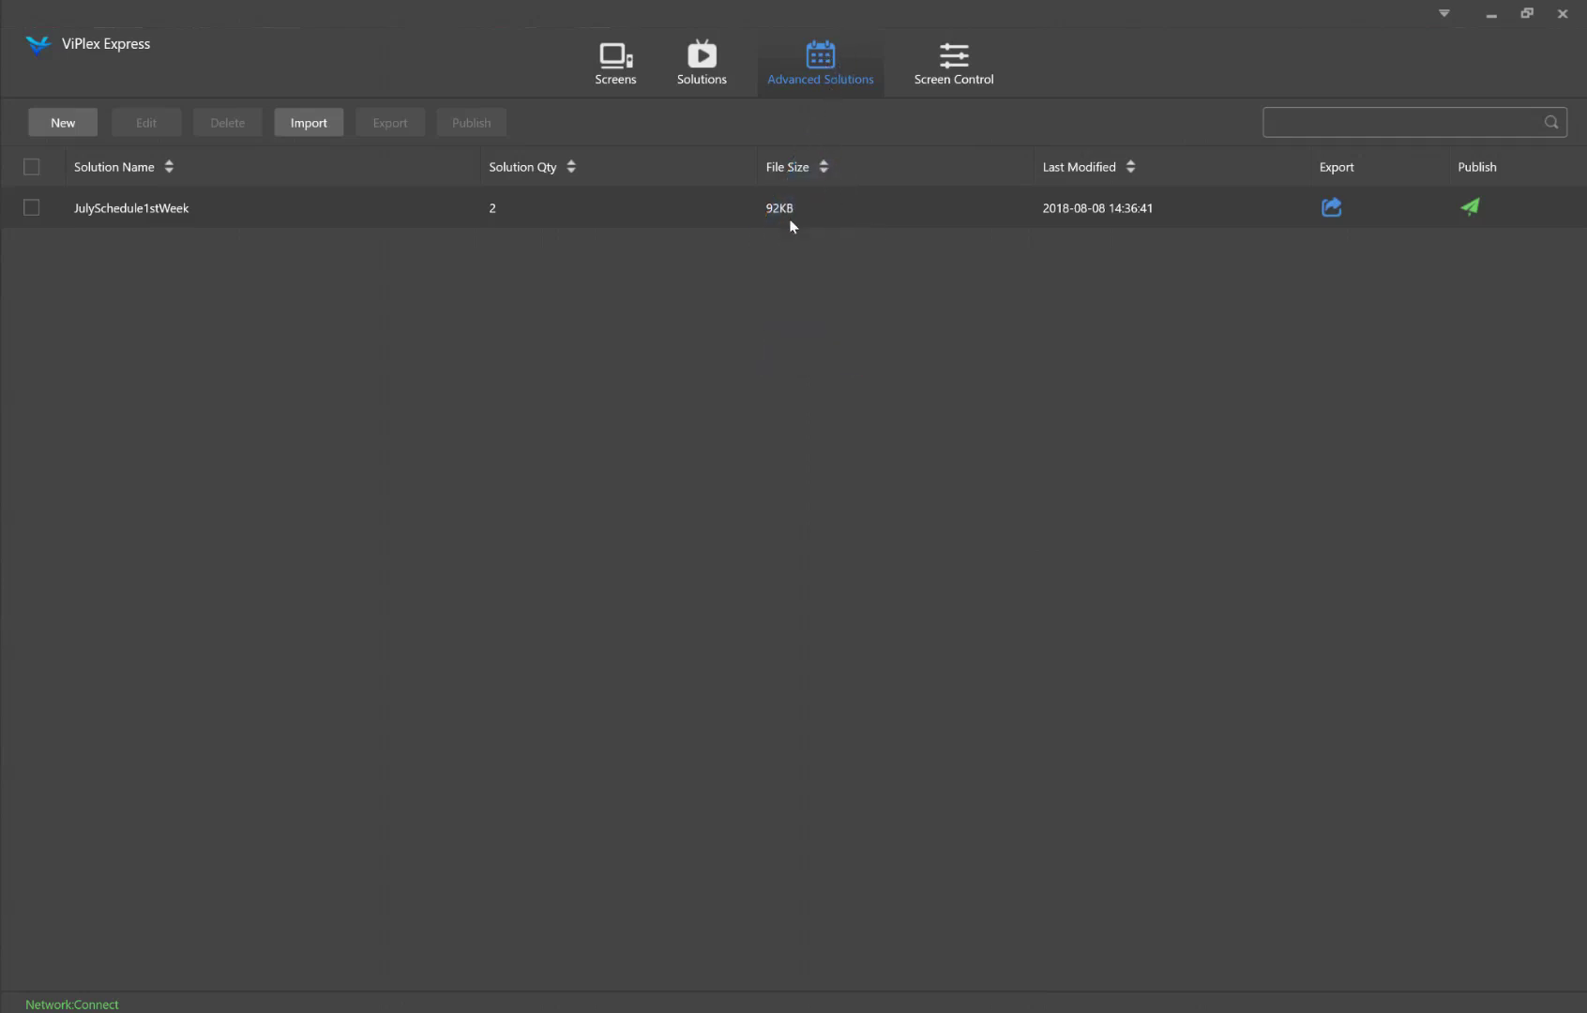
Start a new advanced solution and name it JulySchedule2ndWeek in place of the default name
left_click(58, 127)
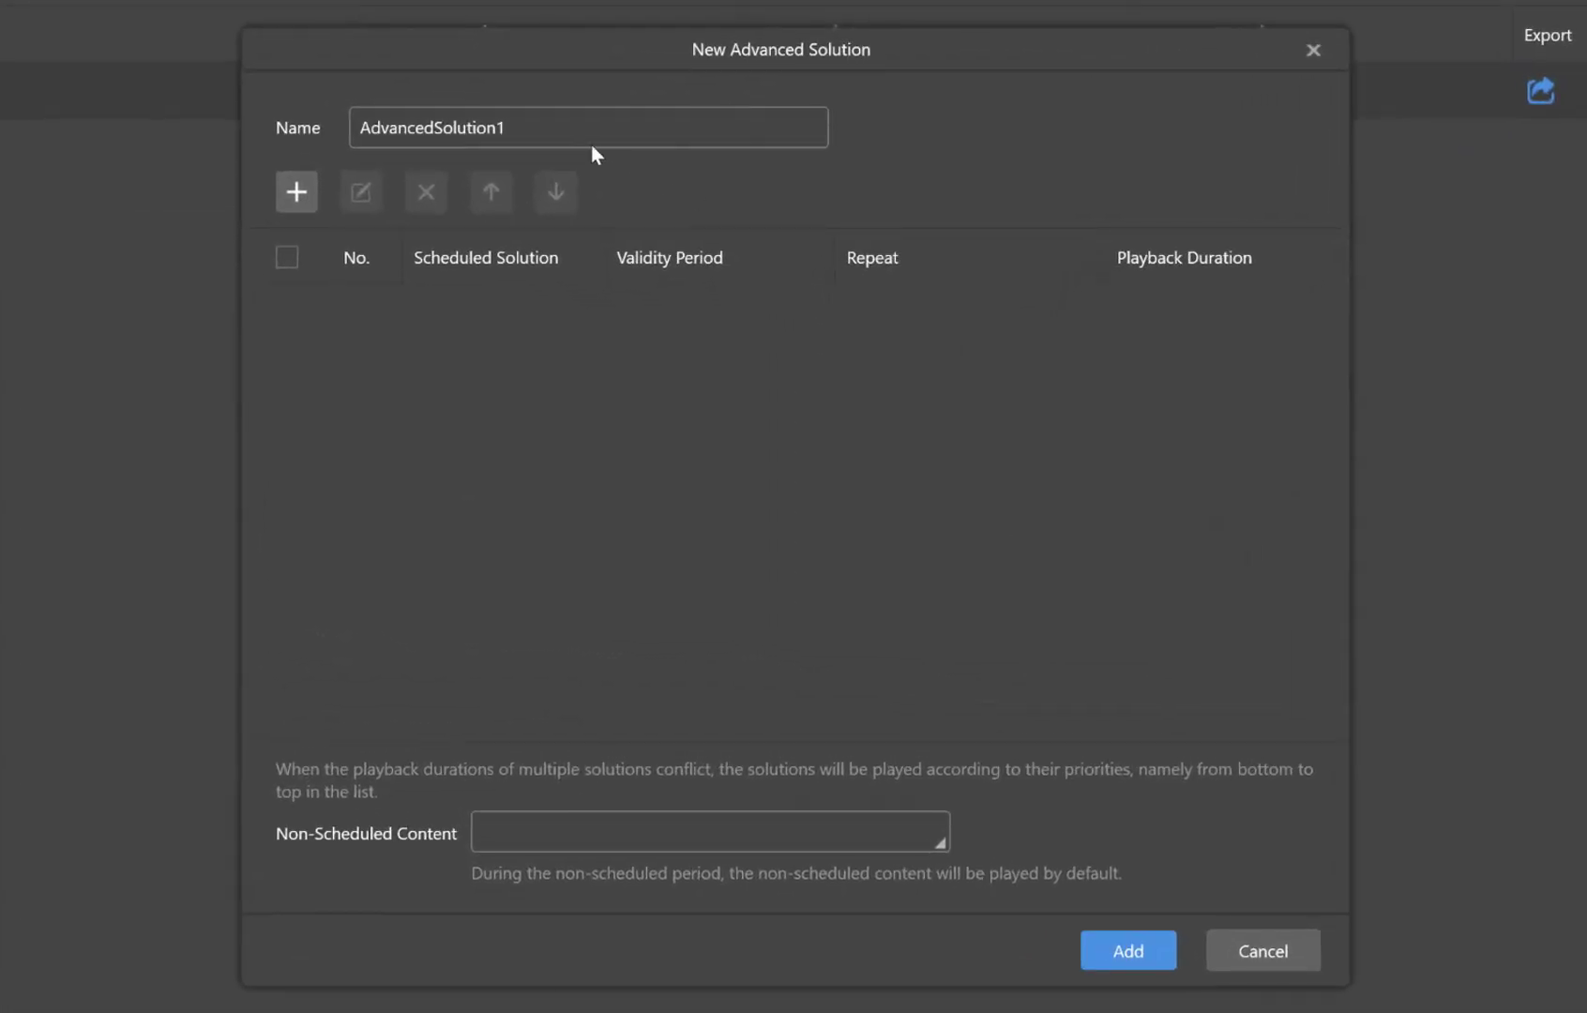
left_click_drag(592, 144, 328, 139)
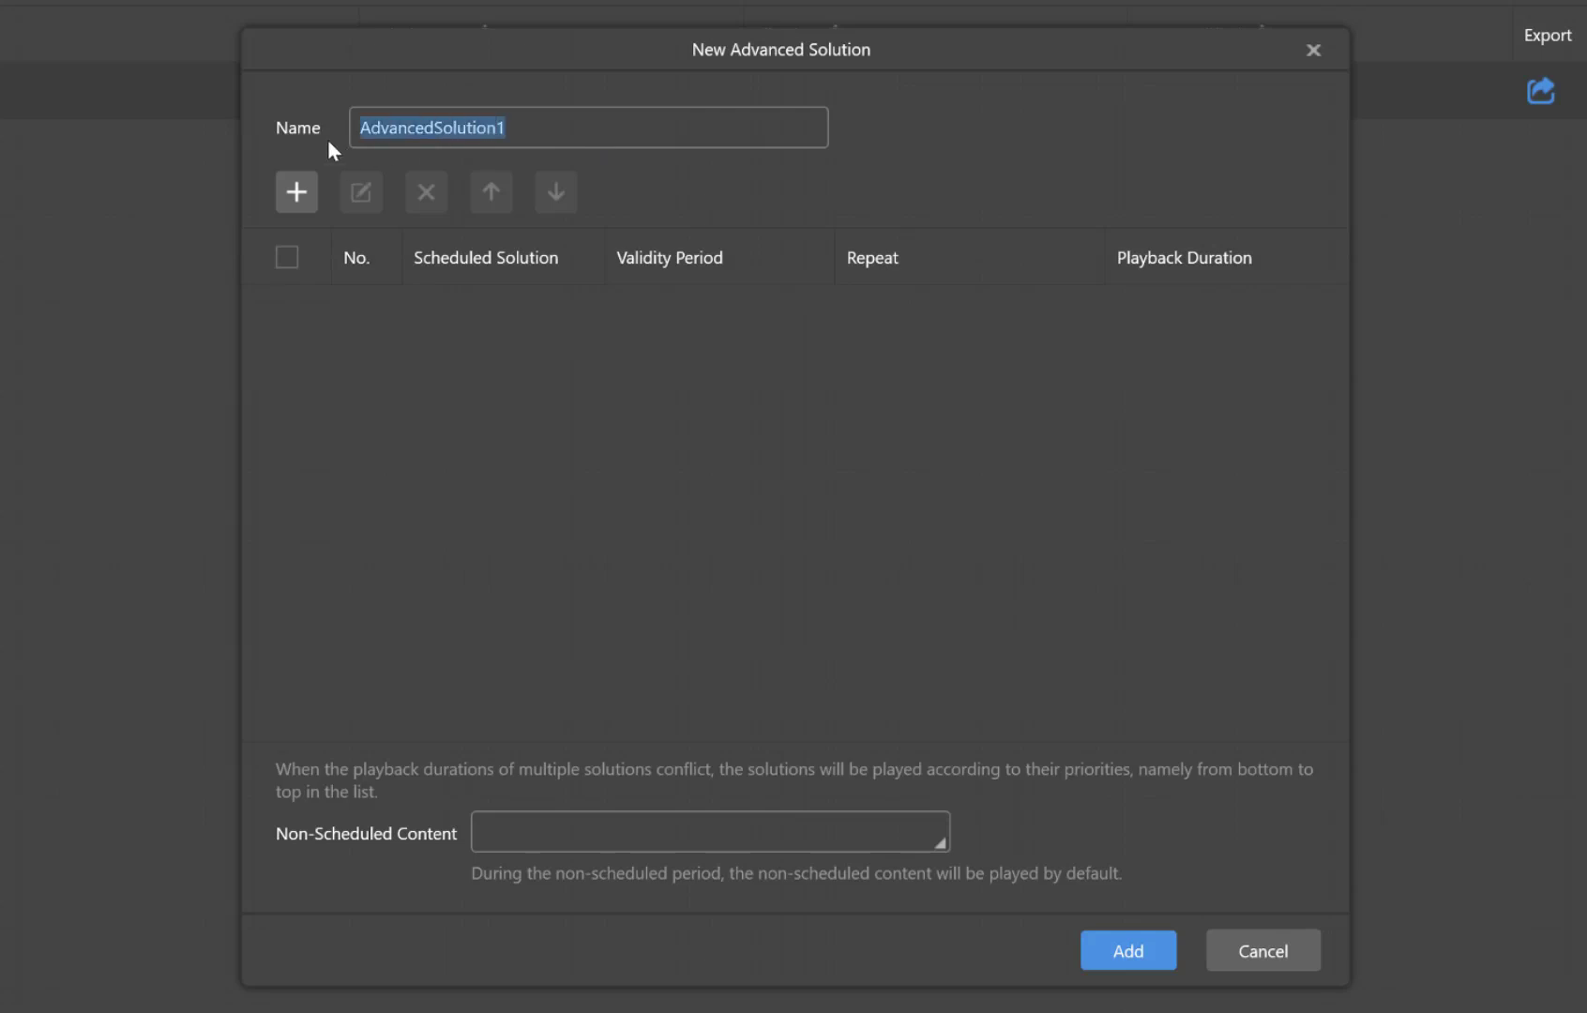
type("JulySchedule2nd")
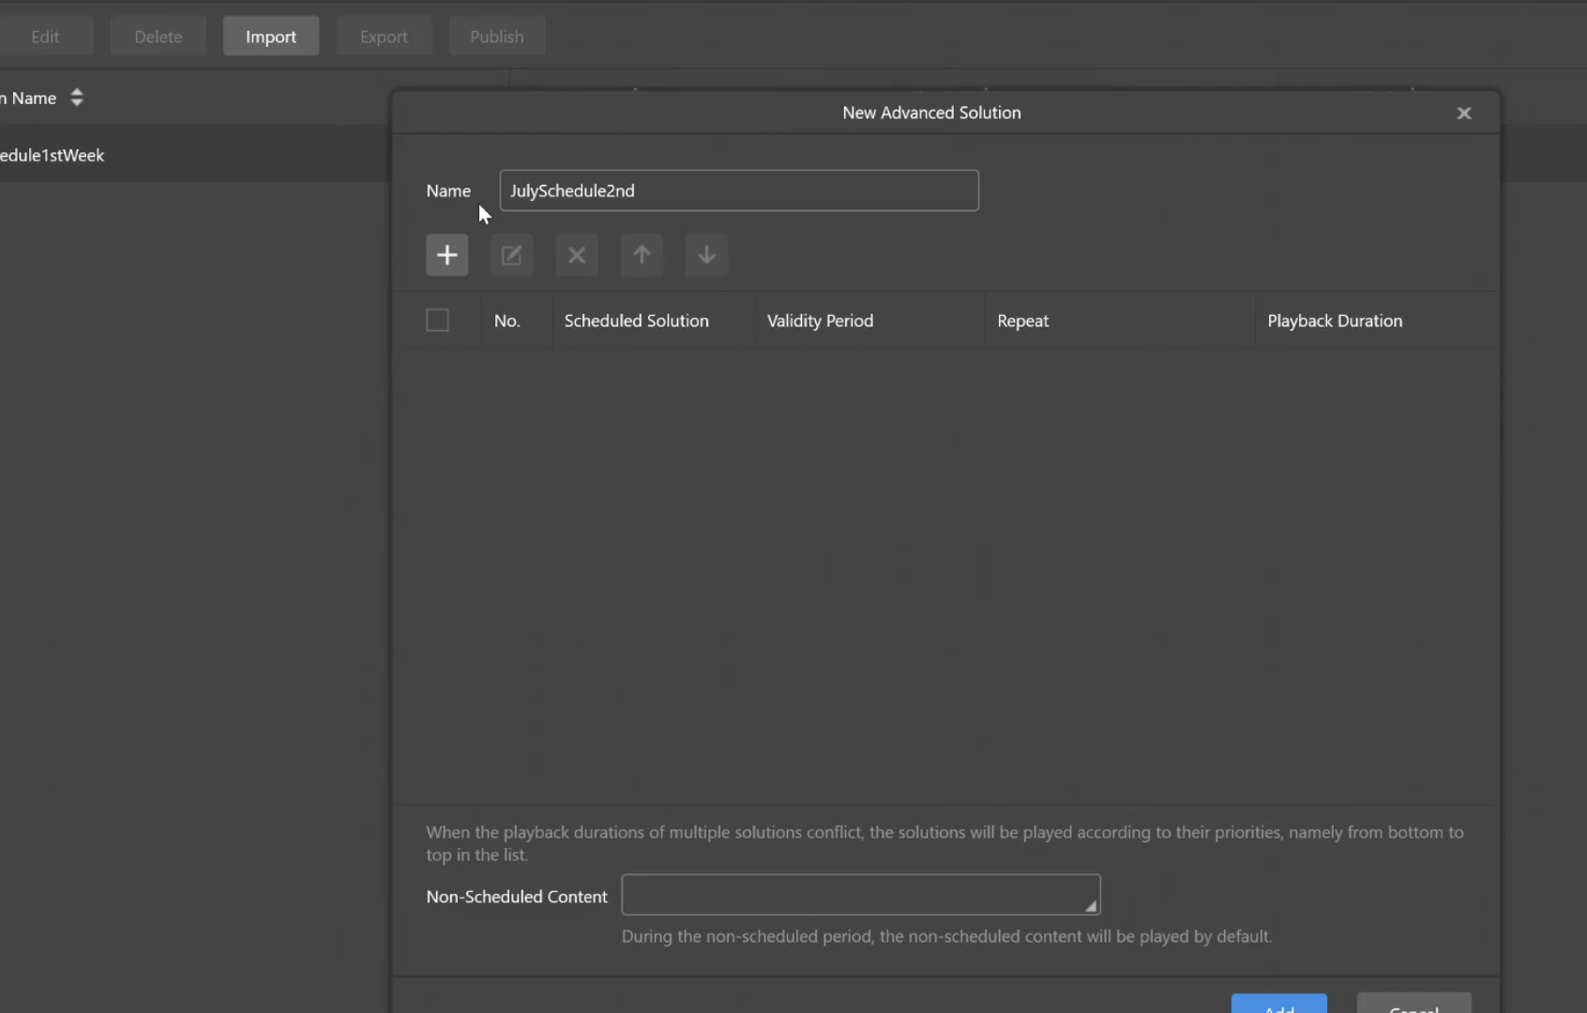
type("Week")
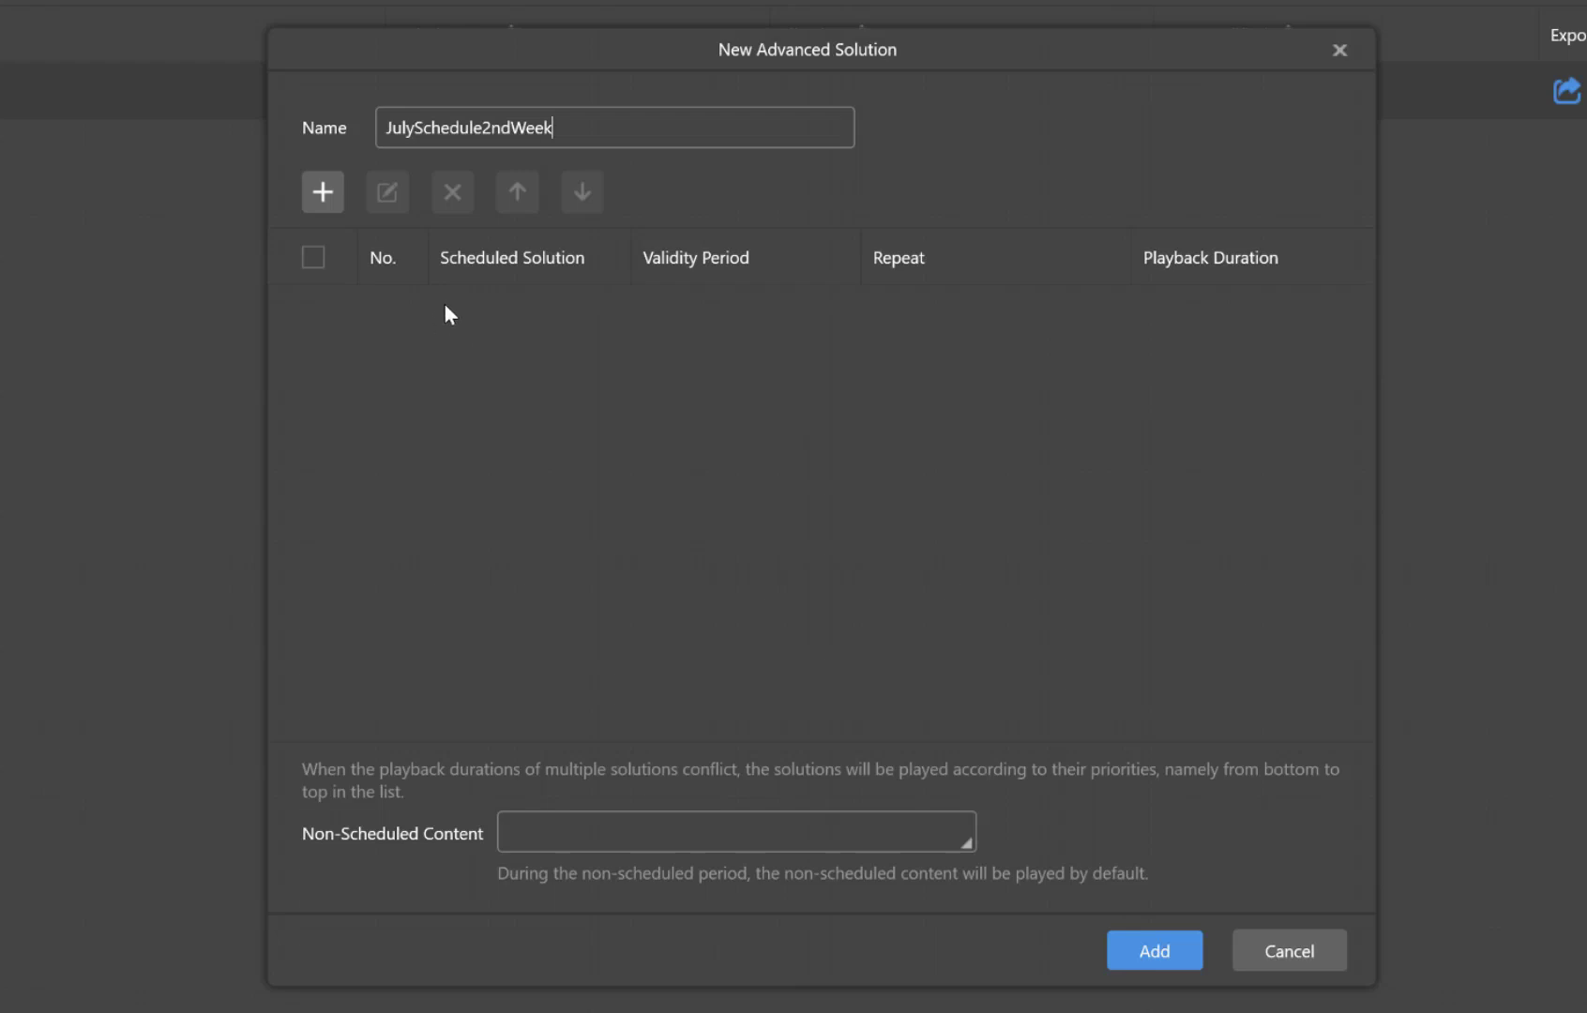
Add a playback plan and choose Example as the solution it plays
left_click(320, 193)
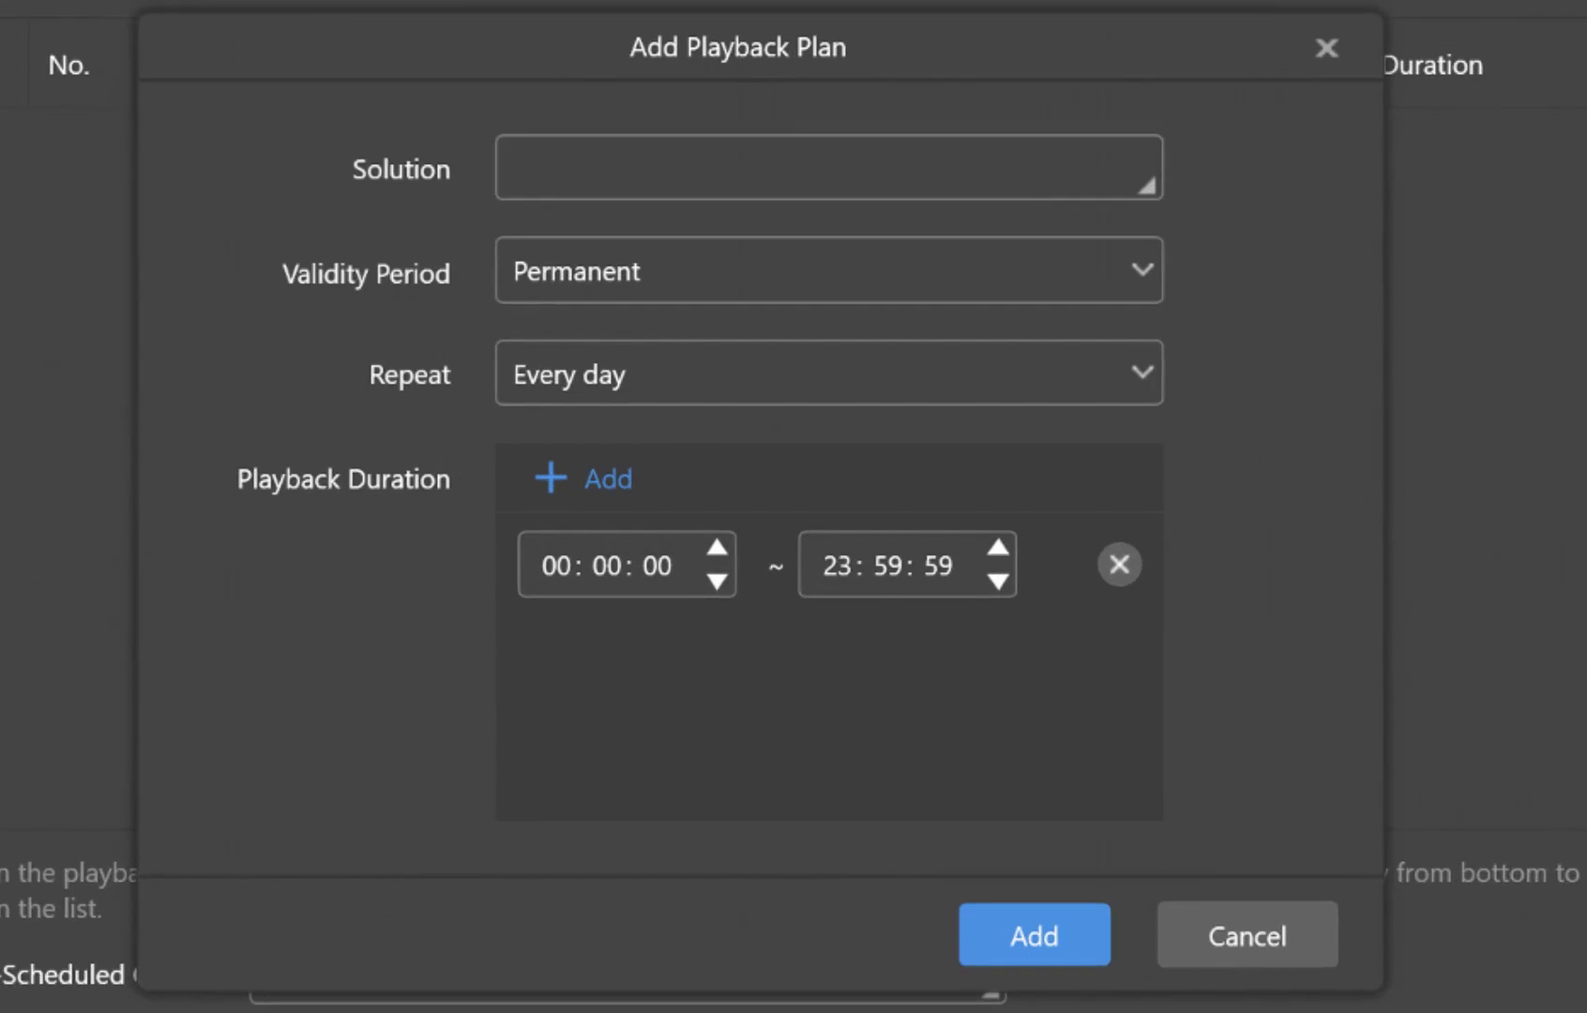
left_click(838, 174)
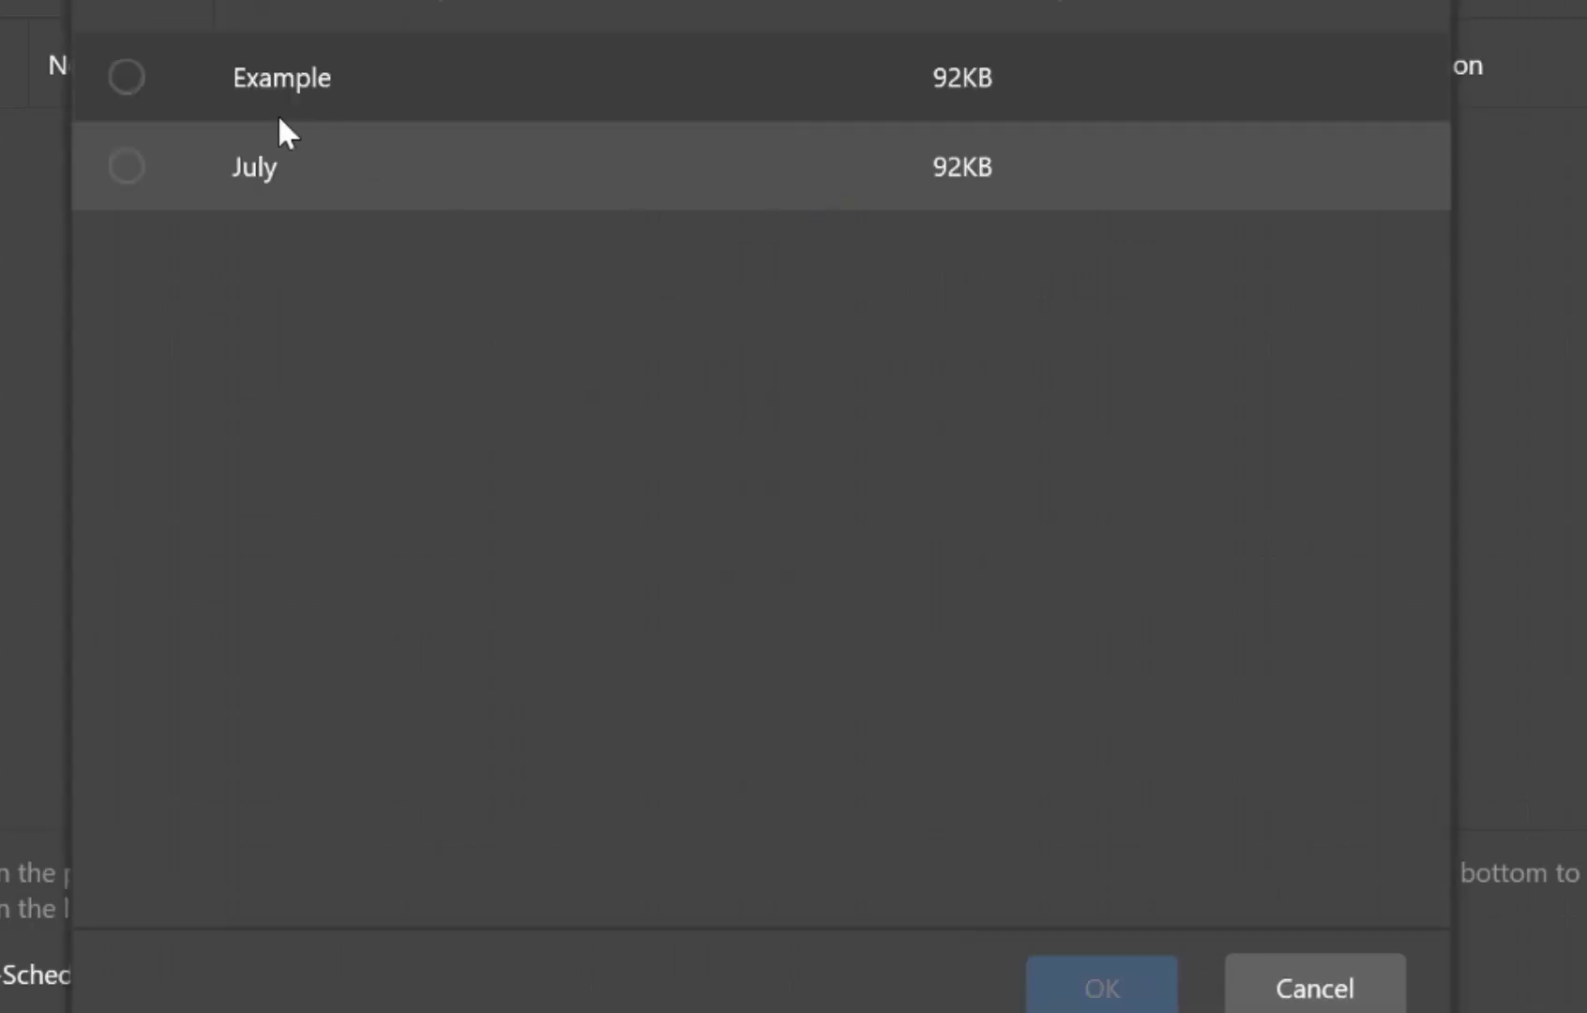
left_click(128, 77)
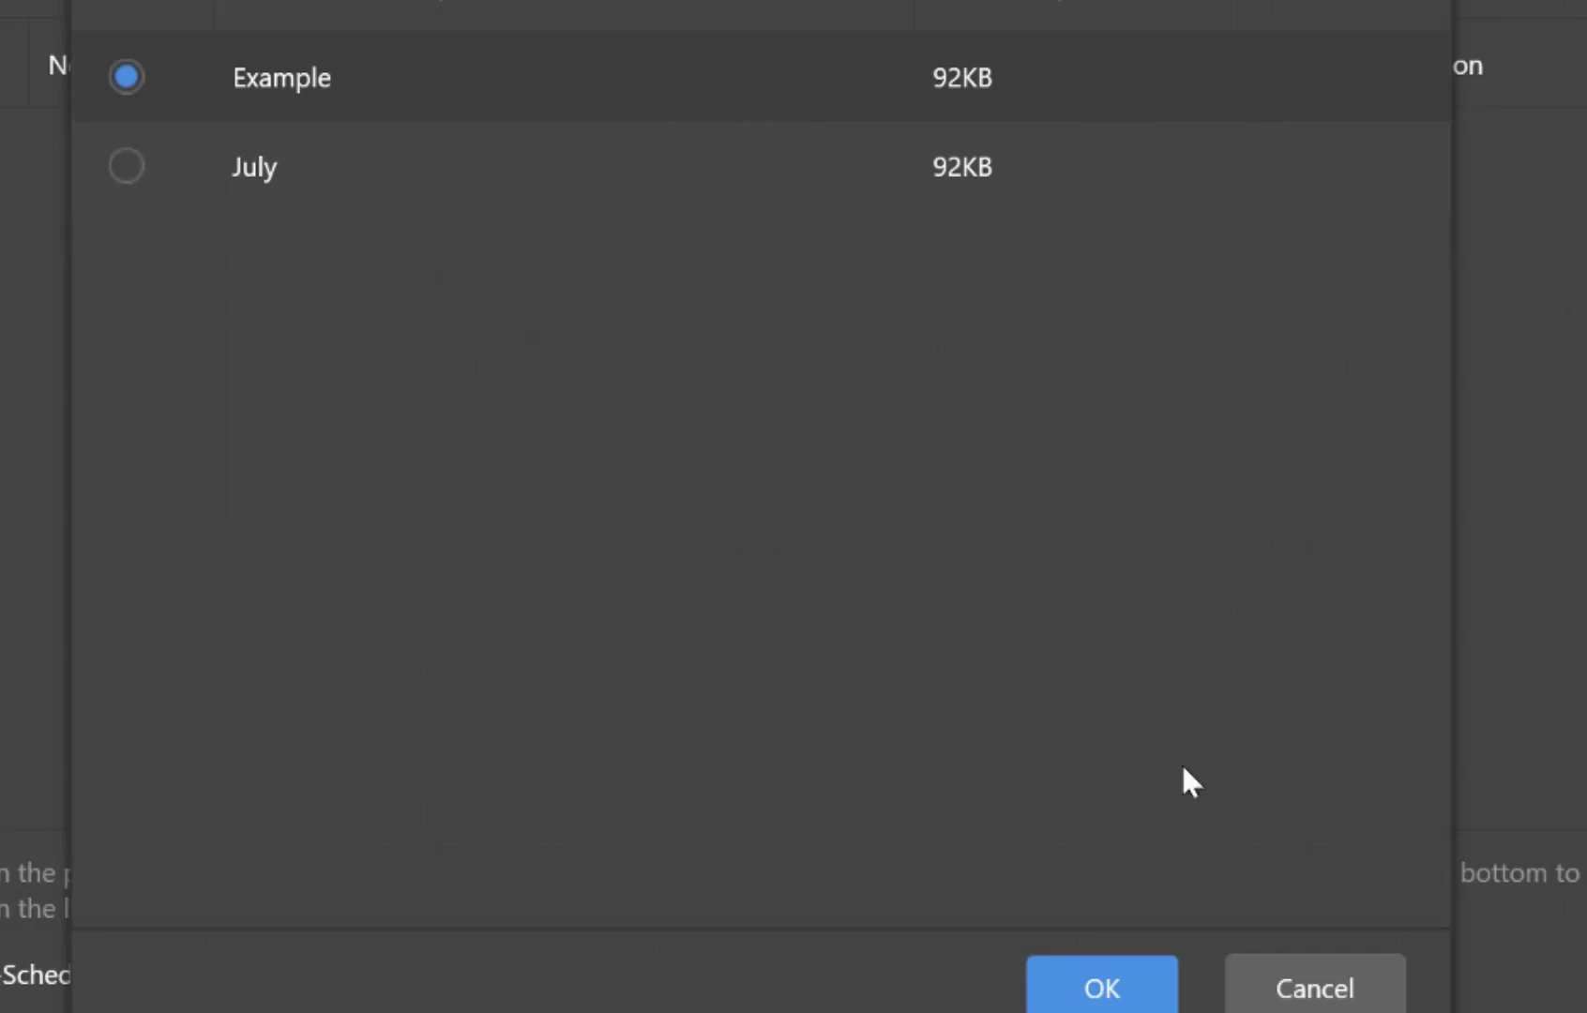
left_click(1120, 994)
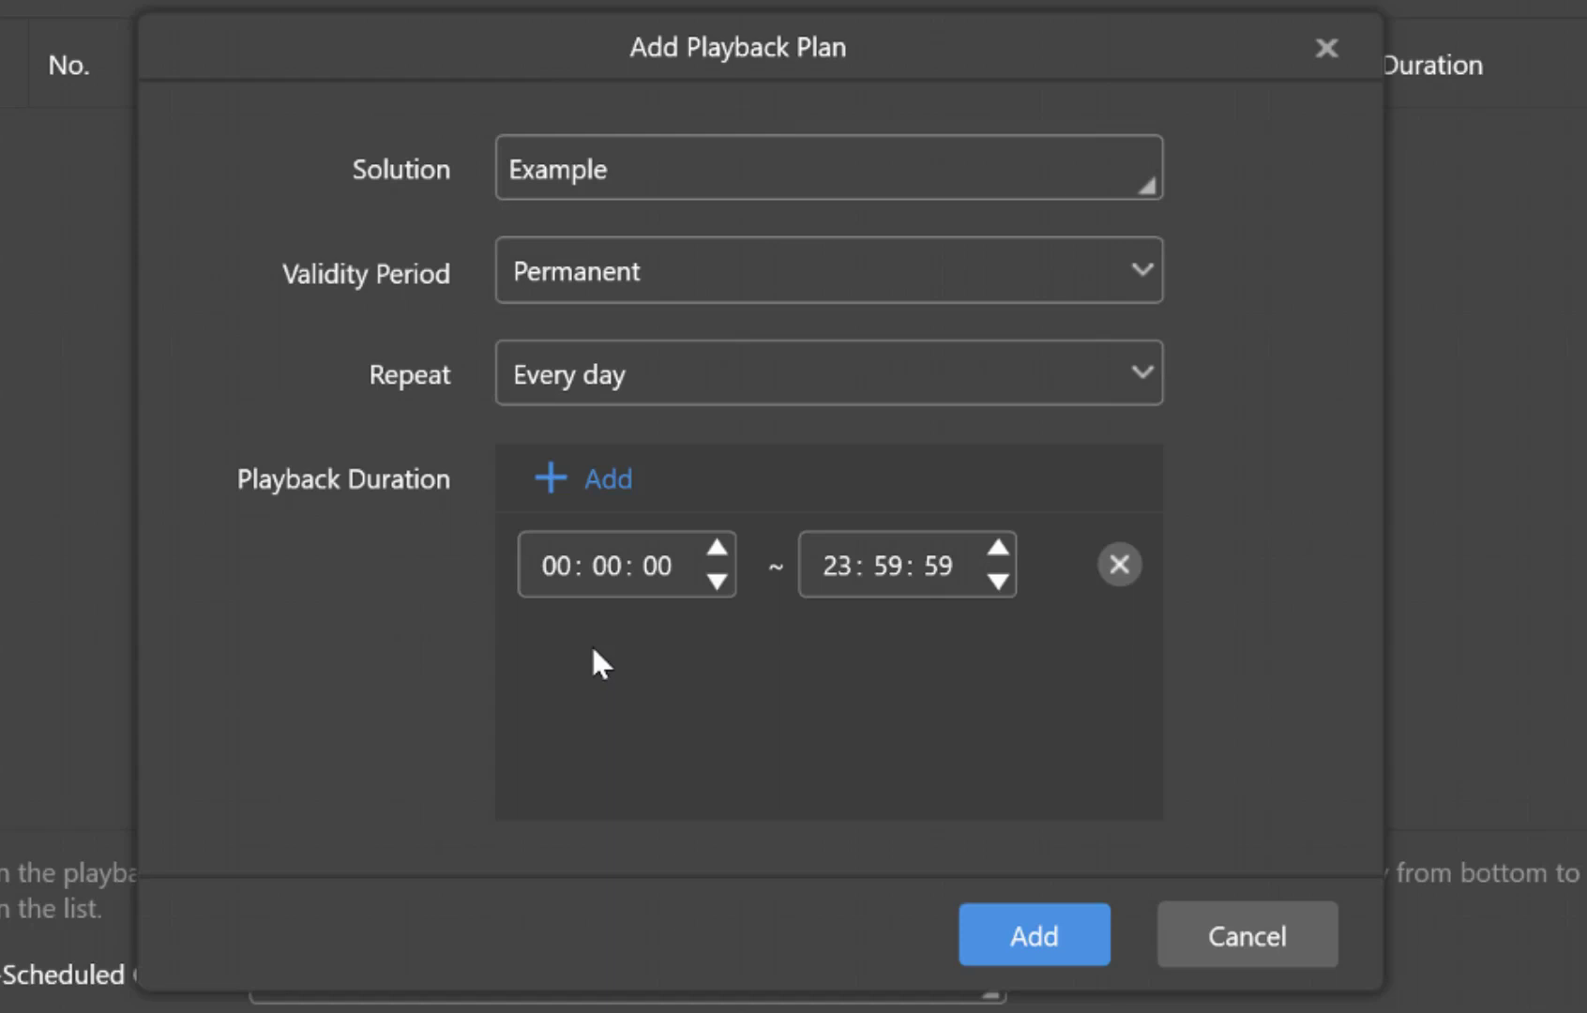
Try a custom validity period, then keep the plan's validity as Permanent
left_click(680, 262)
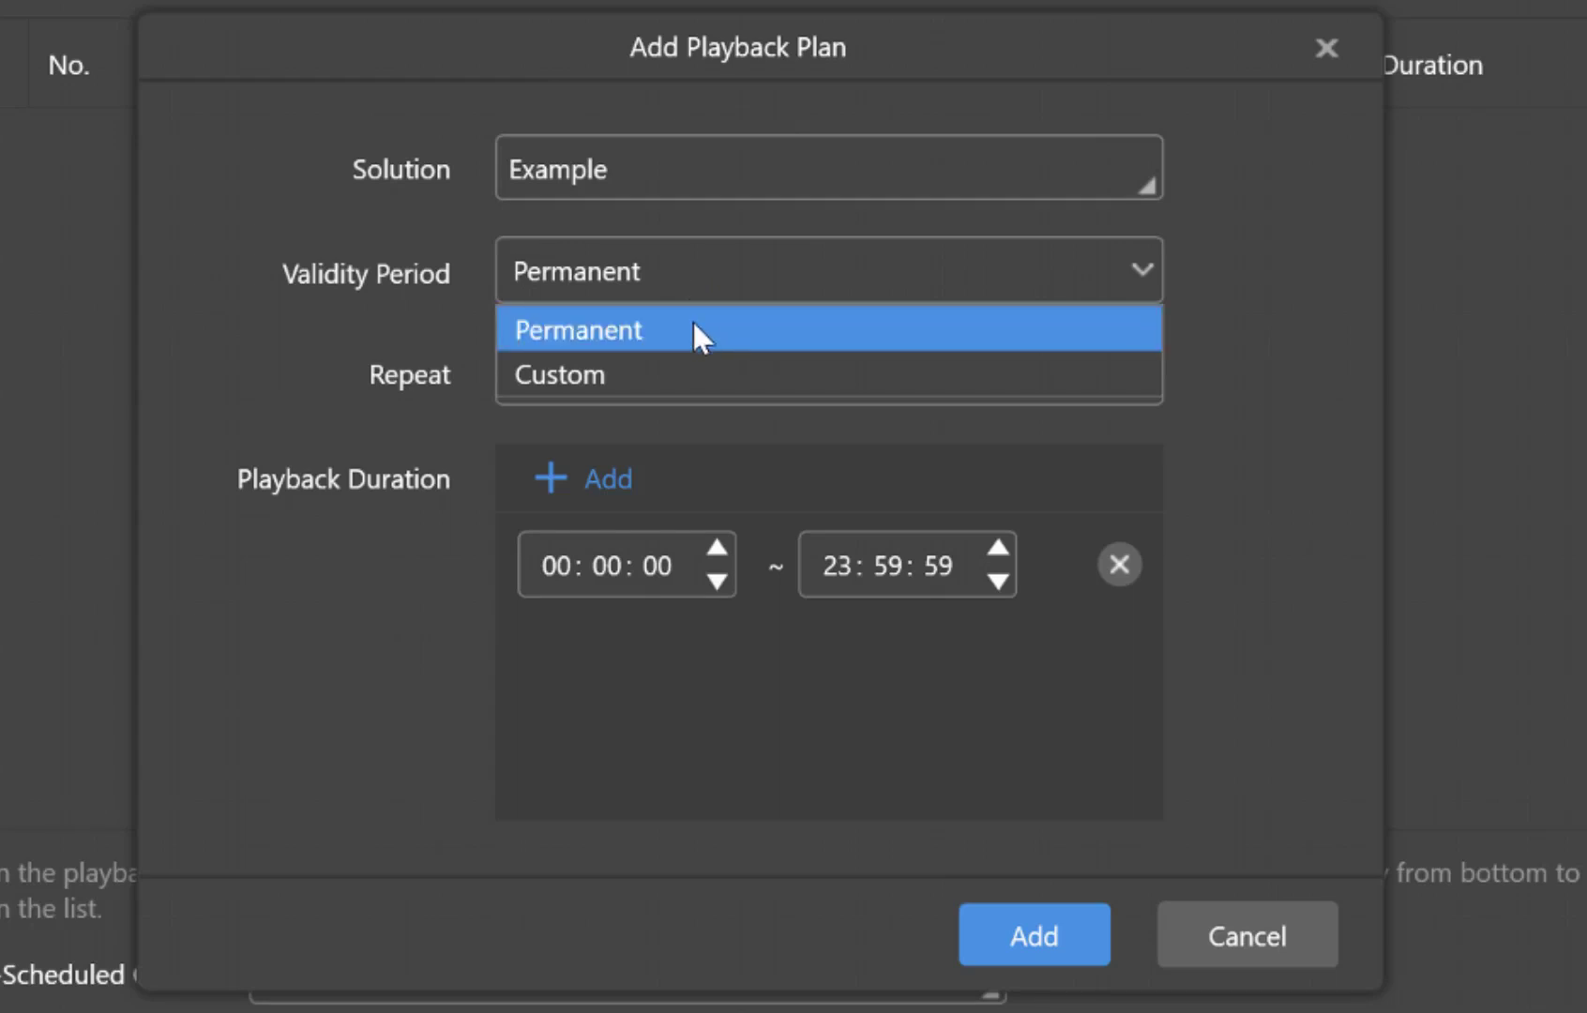
left_click(697, 379)
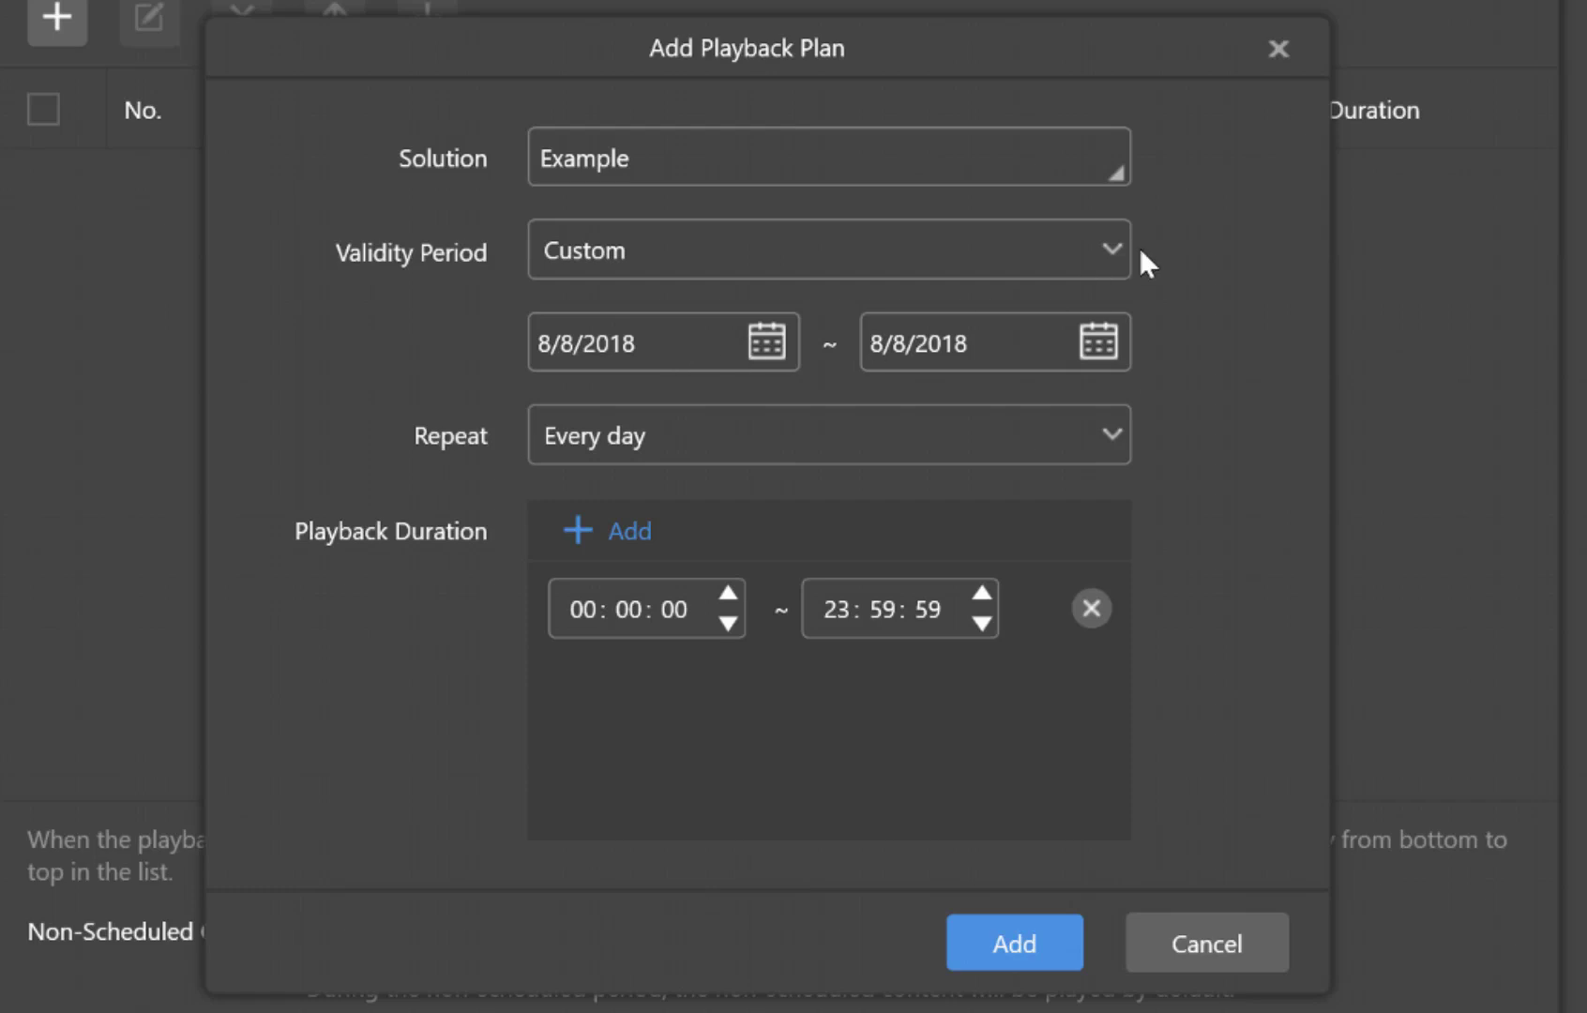
left_click(1102, 248)
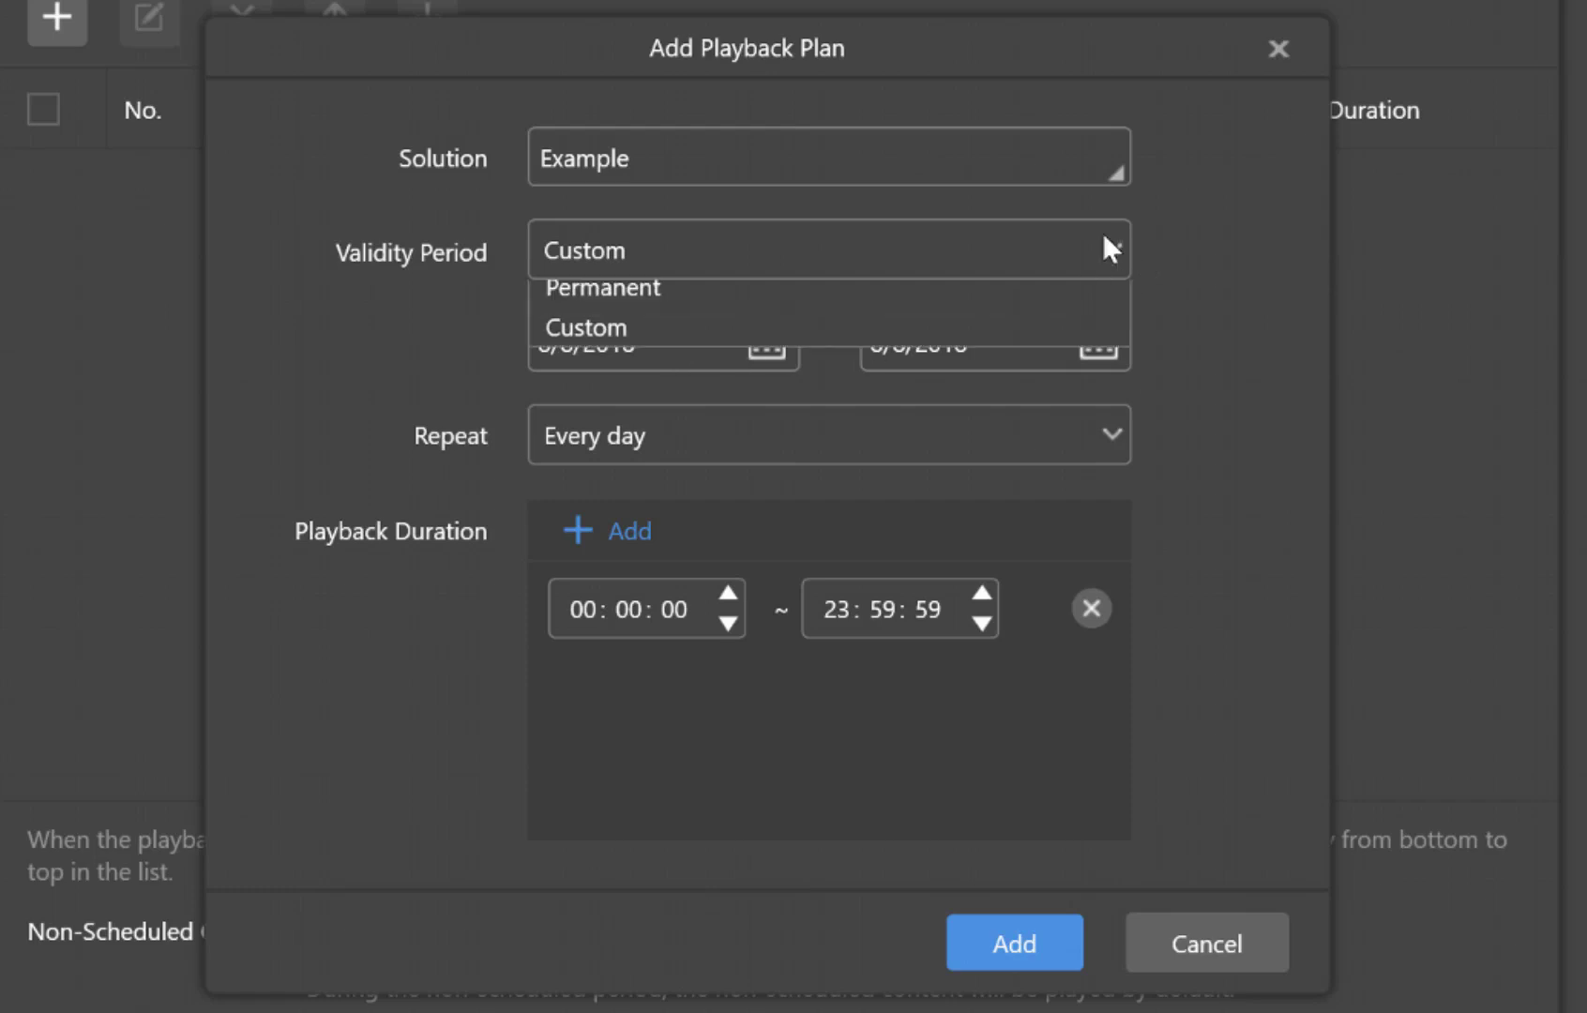
left_click(783, 309)
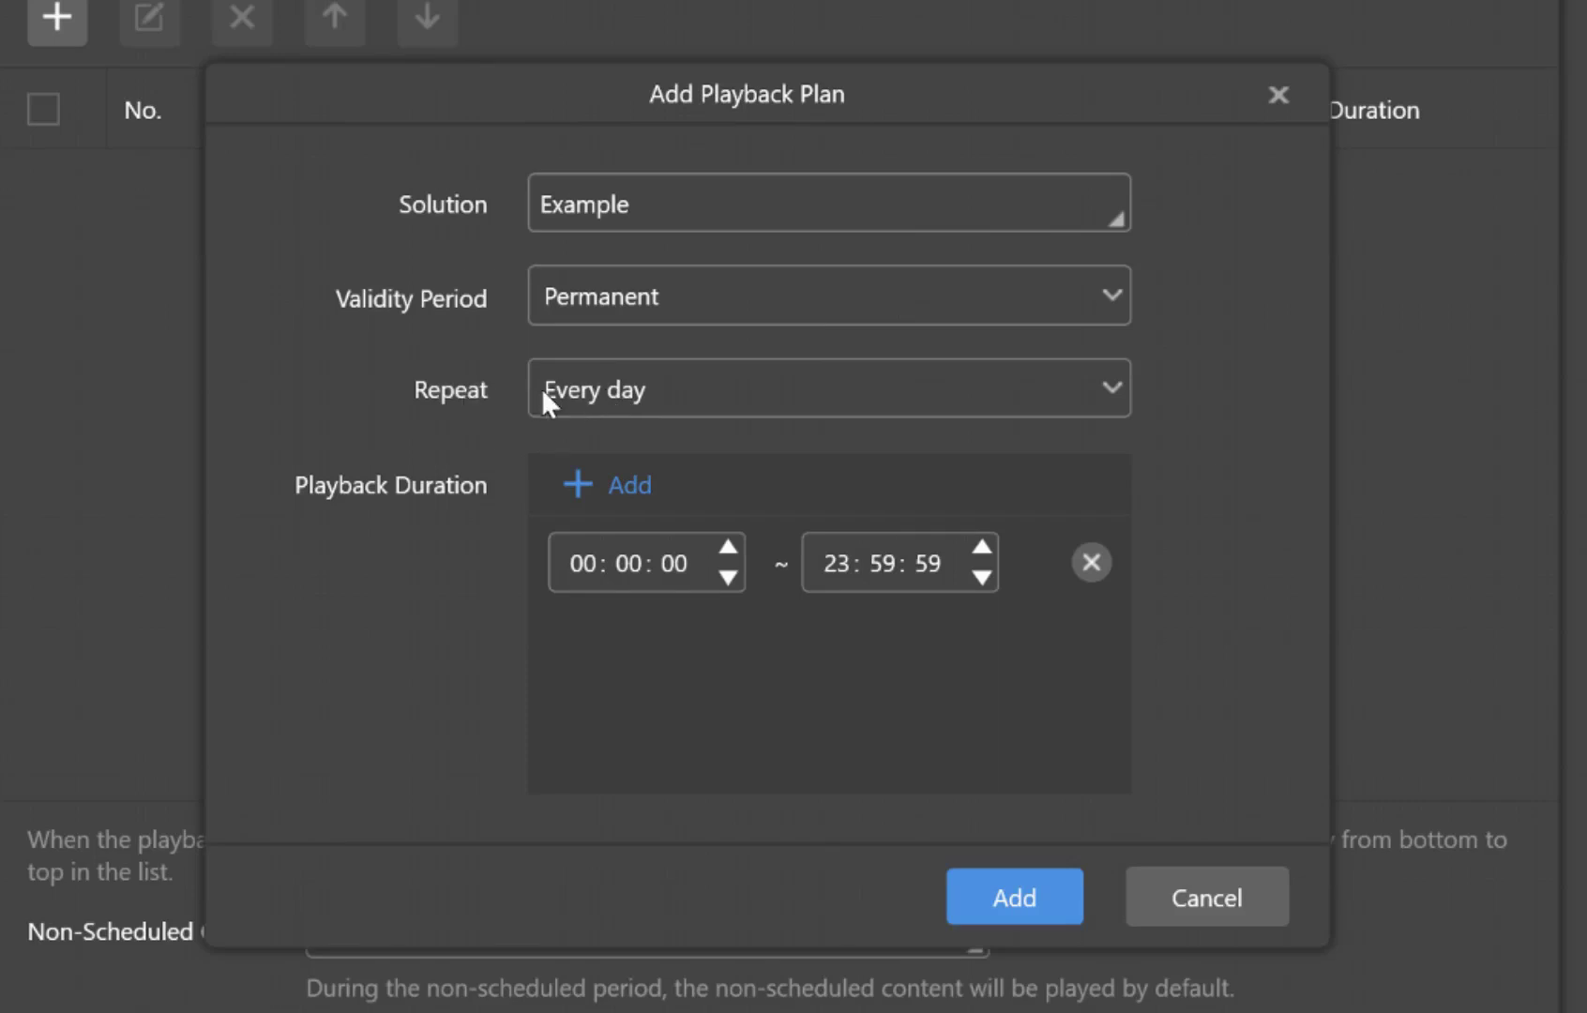
Set Repeat to Custom on Monday, Wednesday and Friday only
left_click(609, 402)
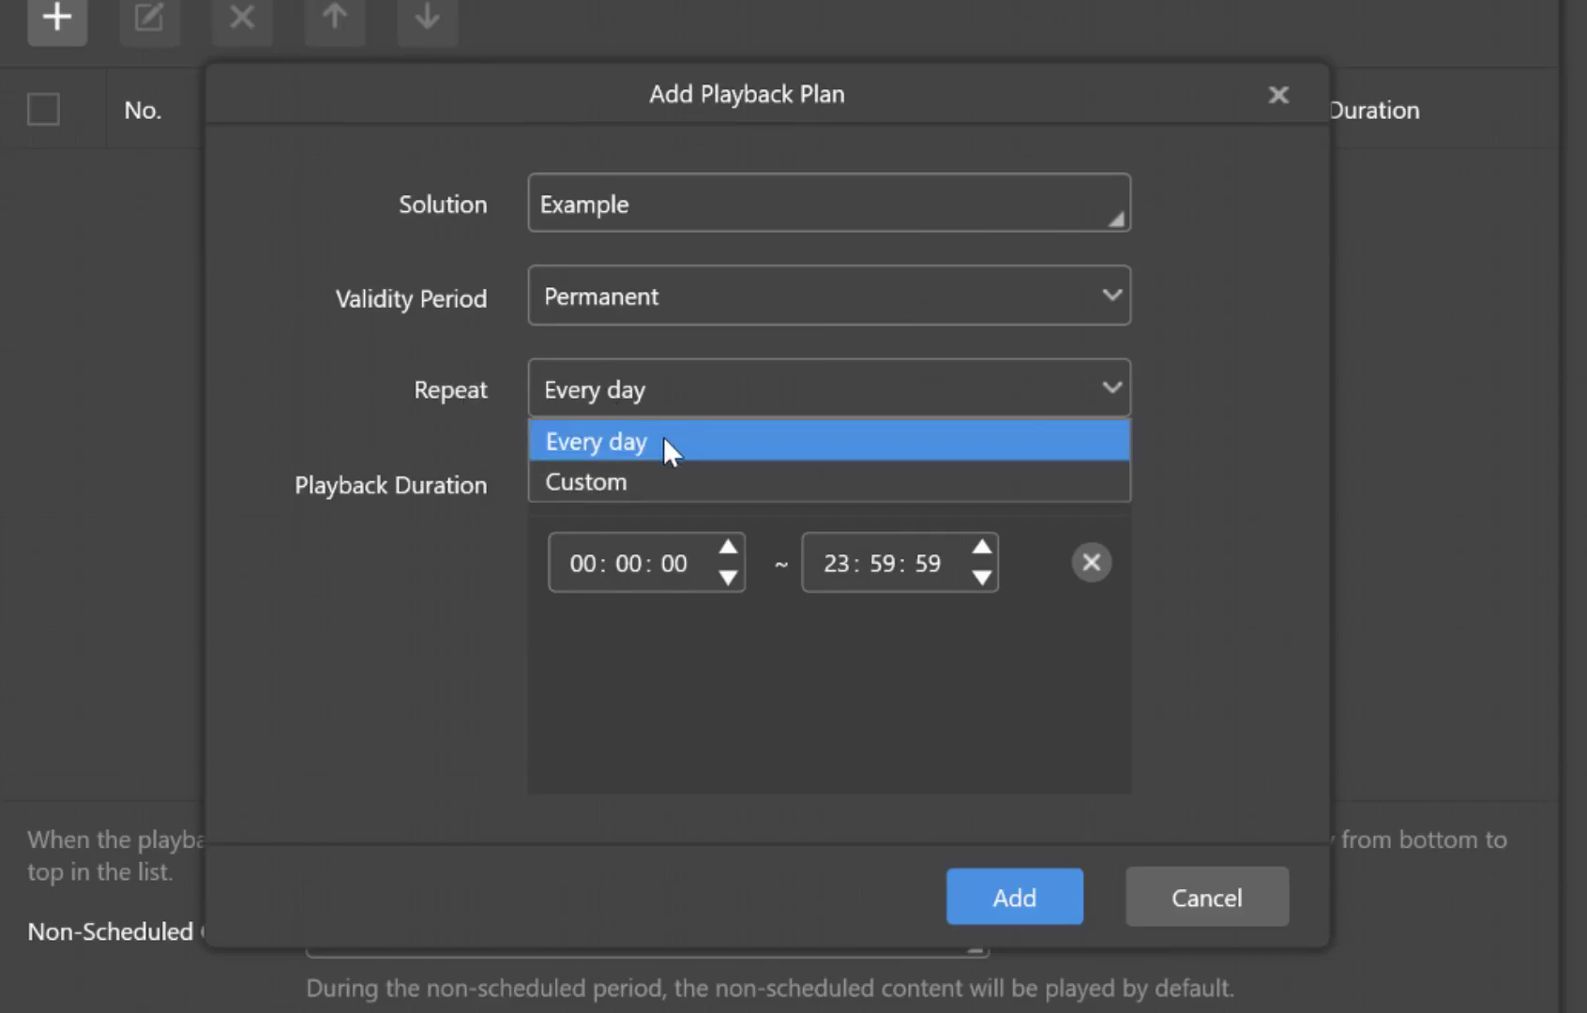
left_click(690, 486)
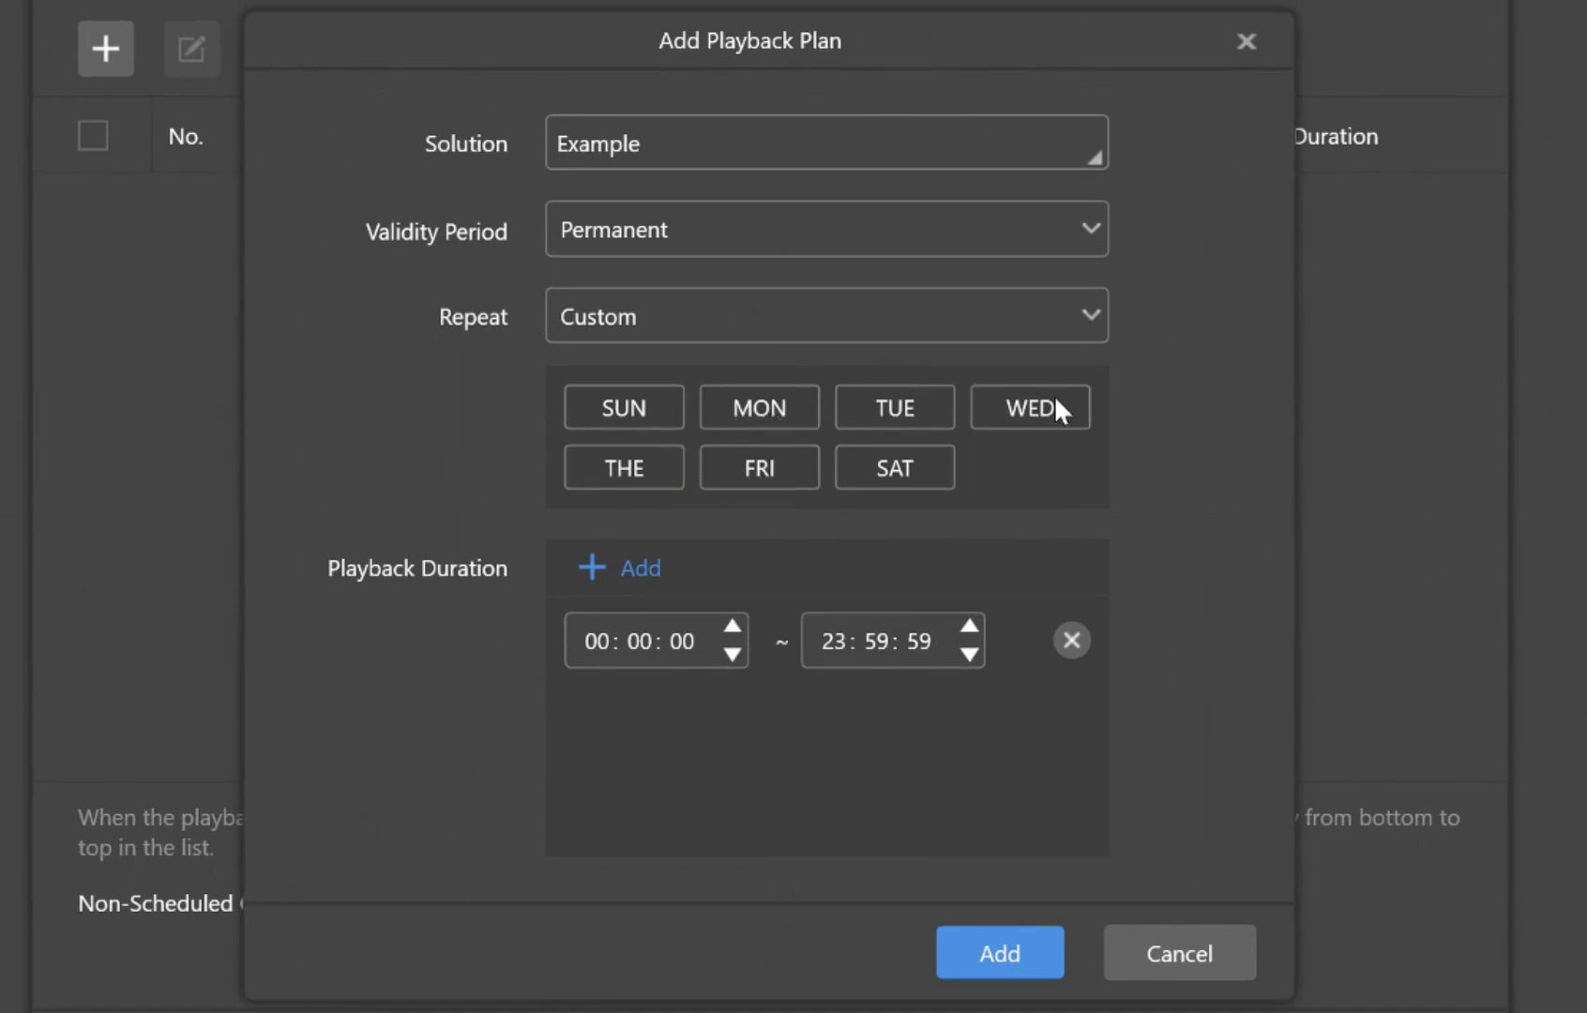
left_click(776, 410)
left_click(1030, 409)
left_click(774, 458)
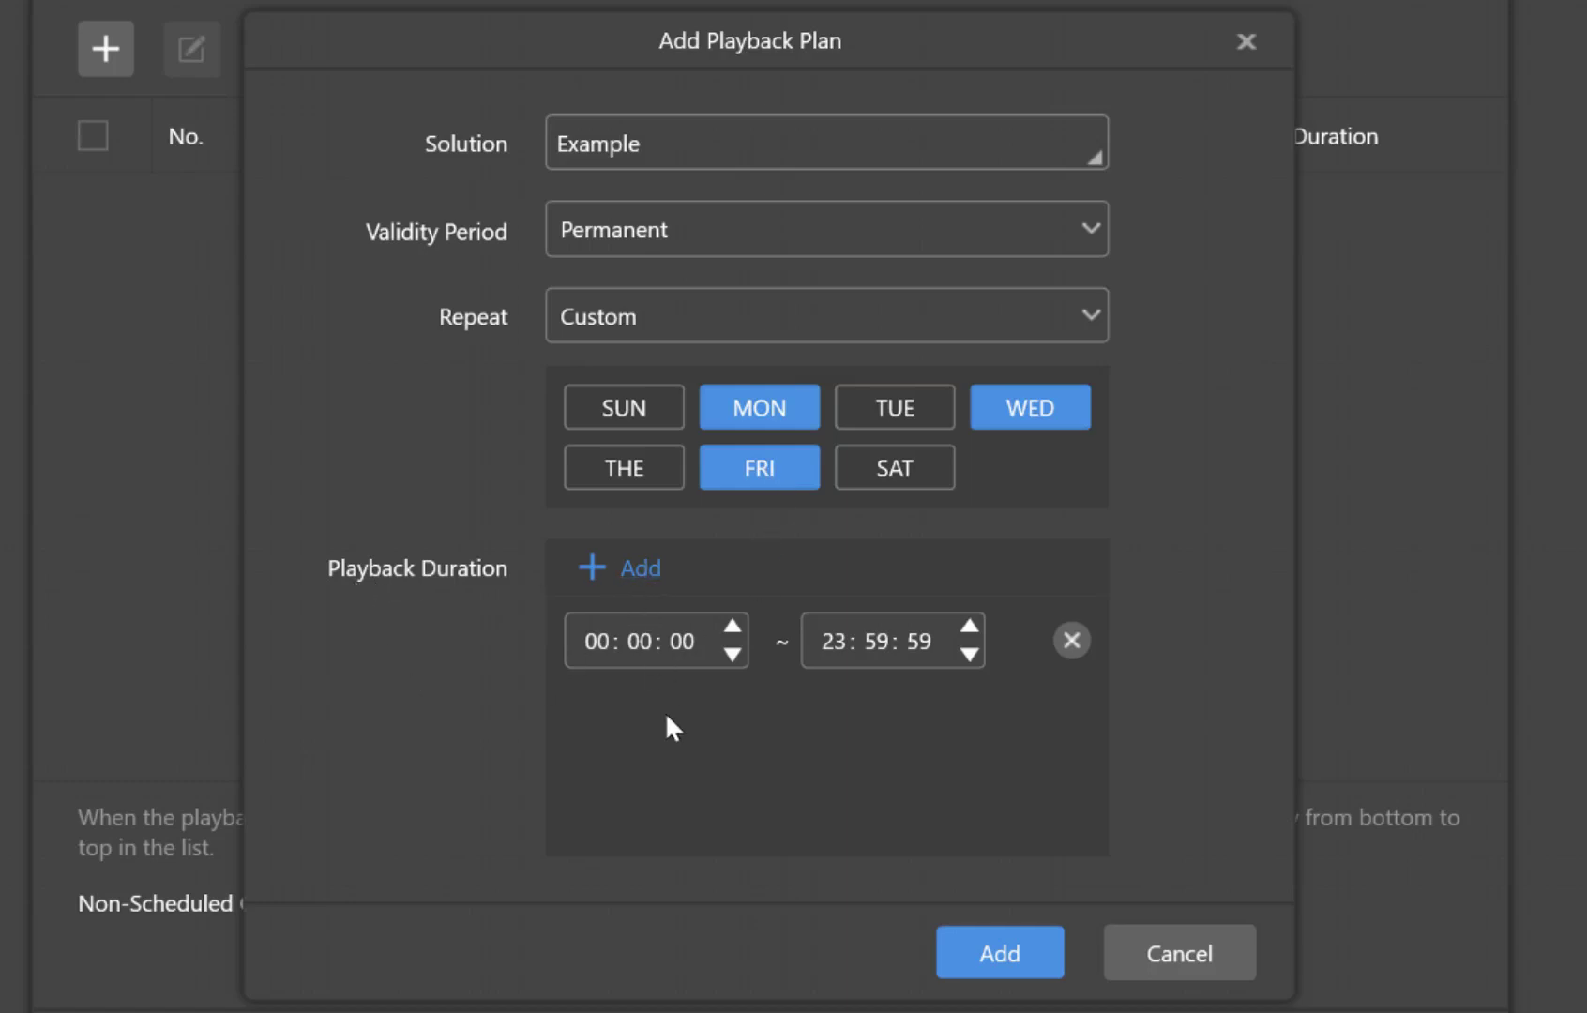
Set the first playback time range to 07:00:00–11:00:00
left_click(595, 644)
type("07")
left_click(856, 645)
type("01")
left_click(920, 643)
Add a second playback time range of 13:00:00–19:00:00
left_click(644, 571)
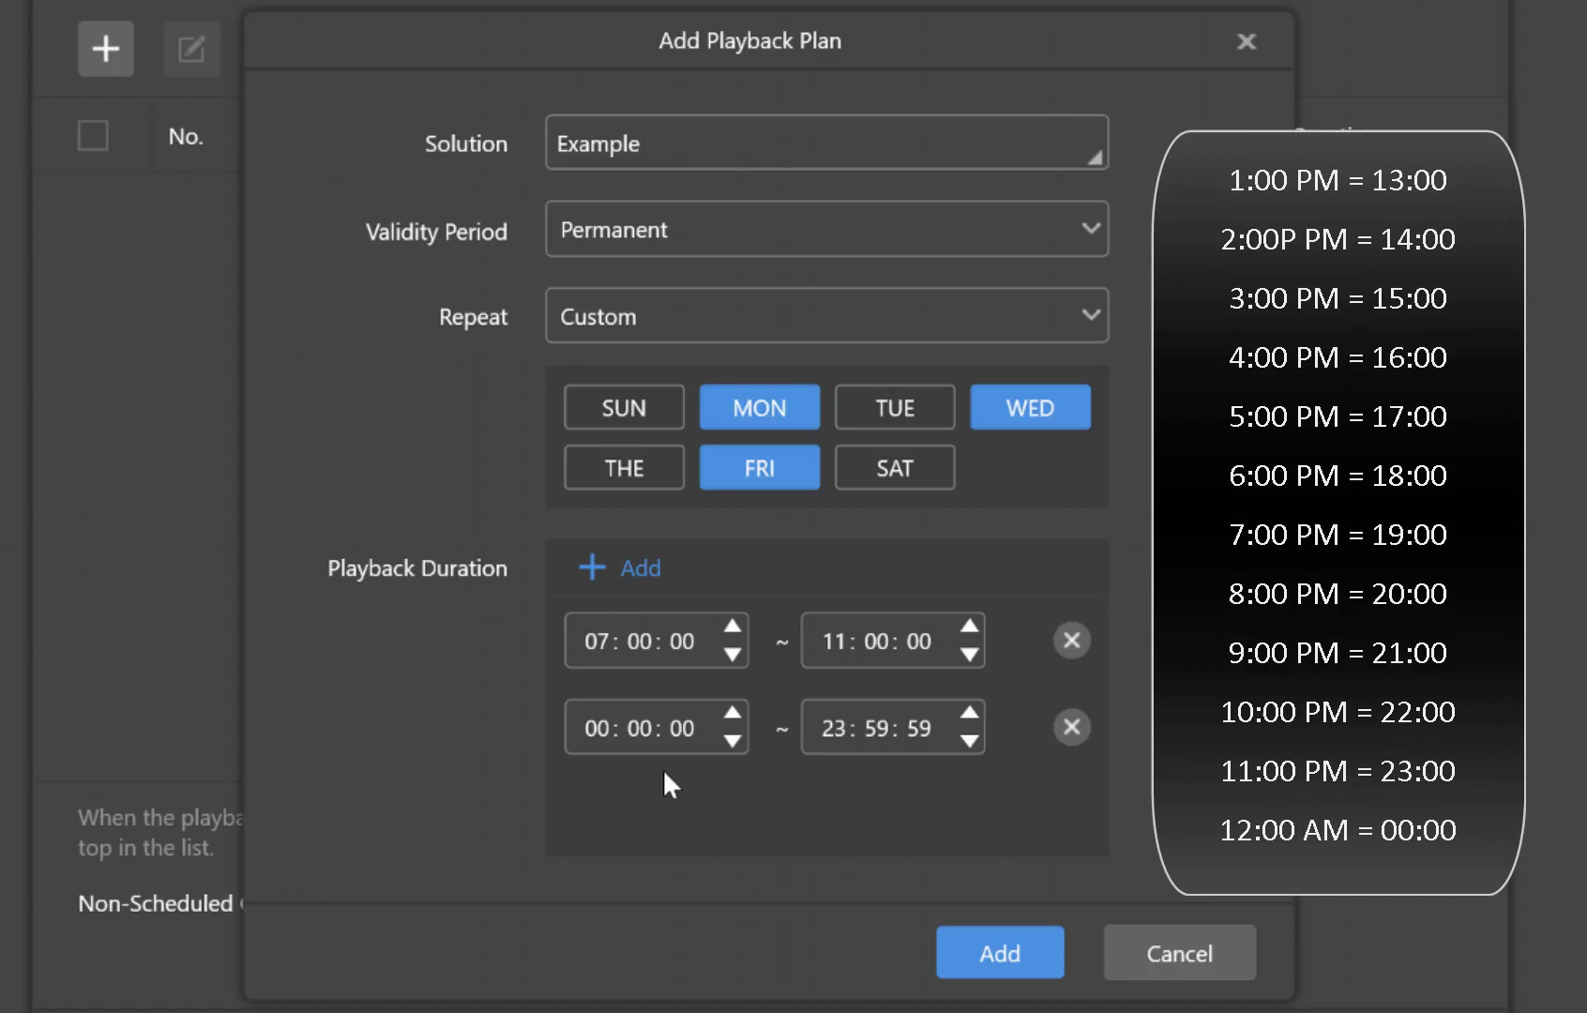
left_click(590, 727)
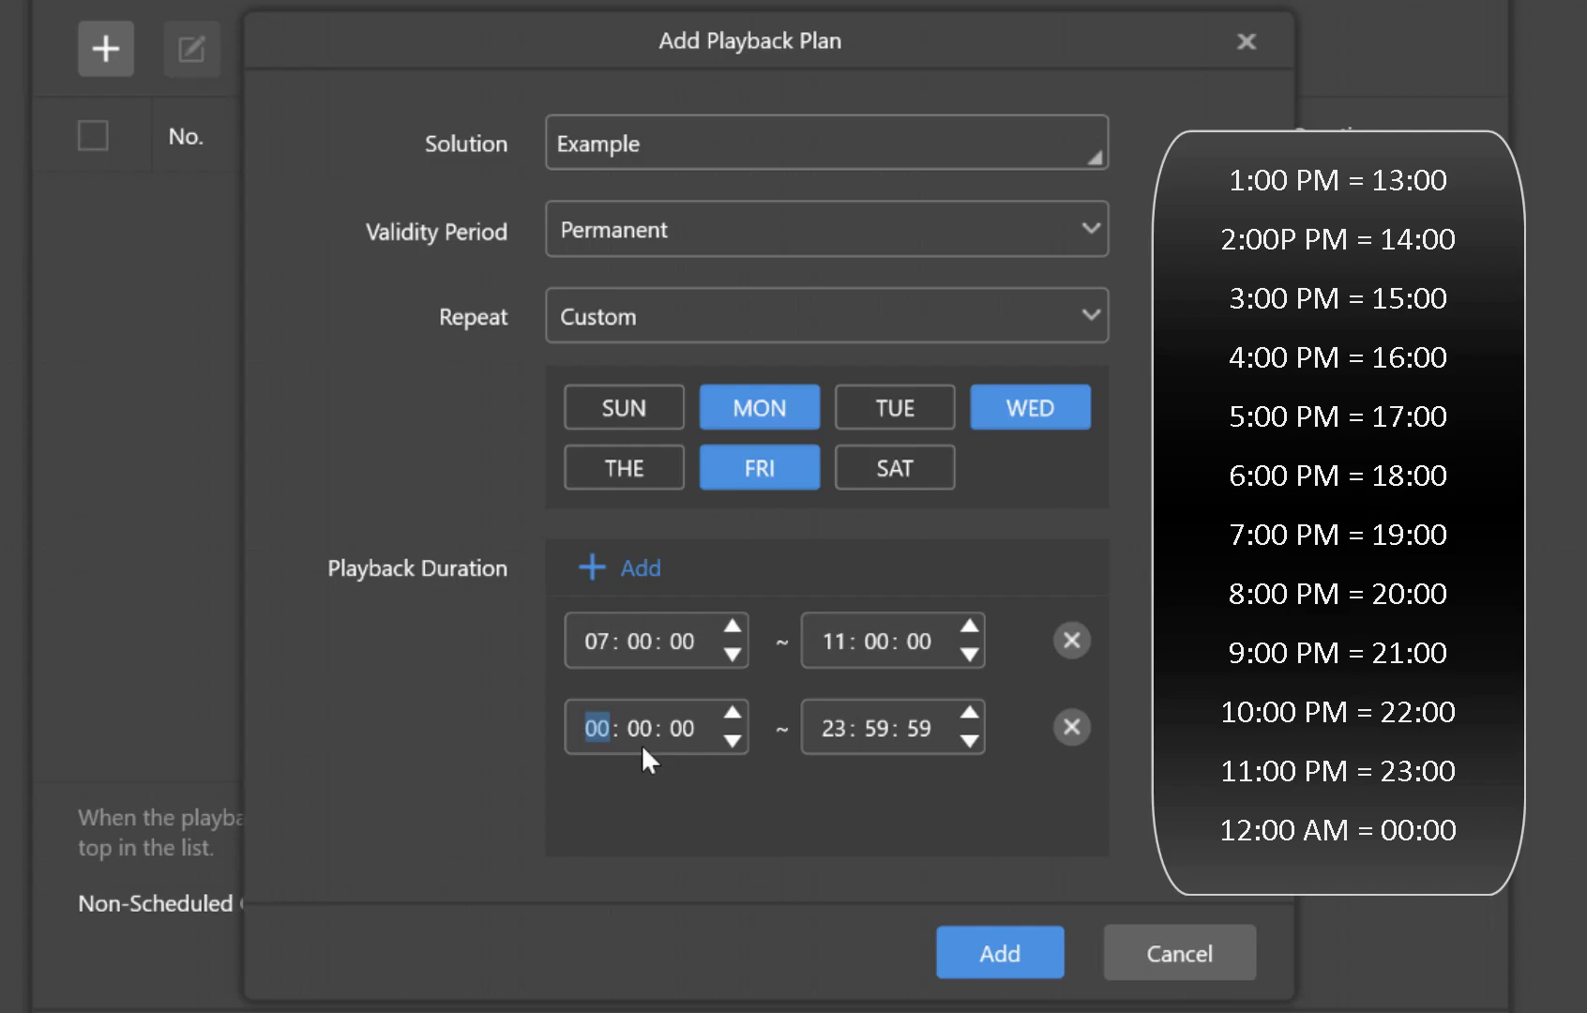
type("13")
left_click(828, 731)
type("19")
left_click(874, 730)
left_click(922, 728)
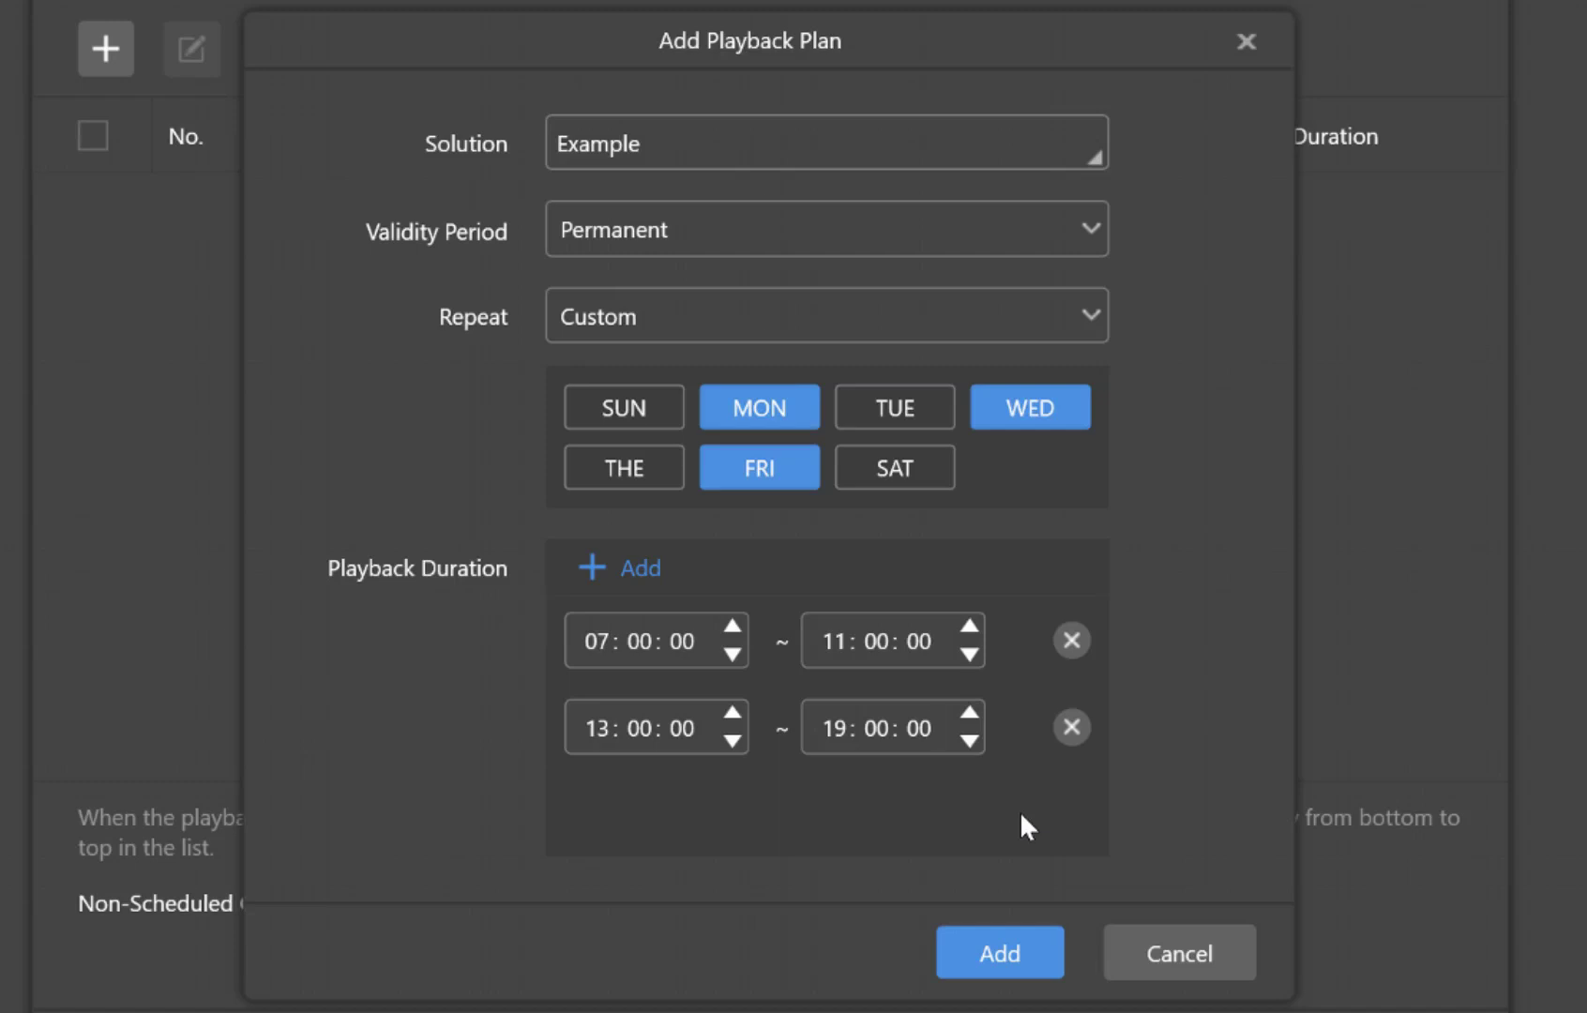
Save the Example MON/WED/FRI plan into the solution and leave the plan form
left_click(1025, 938)
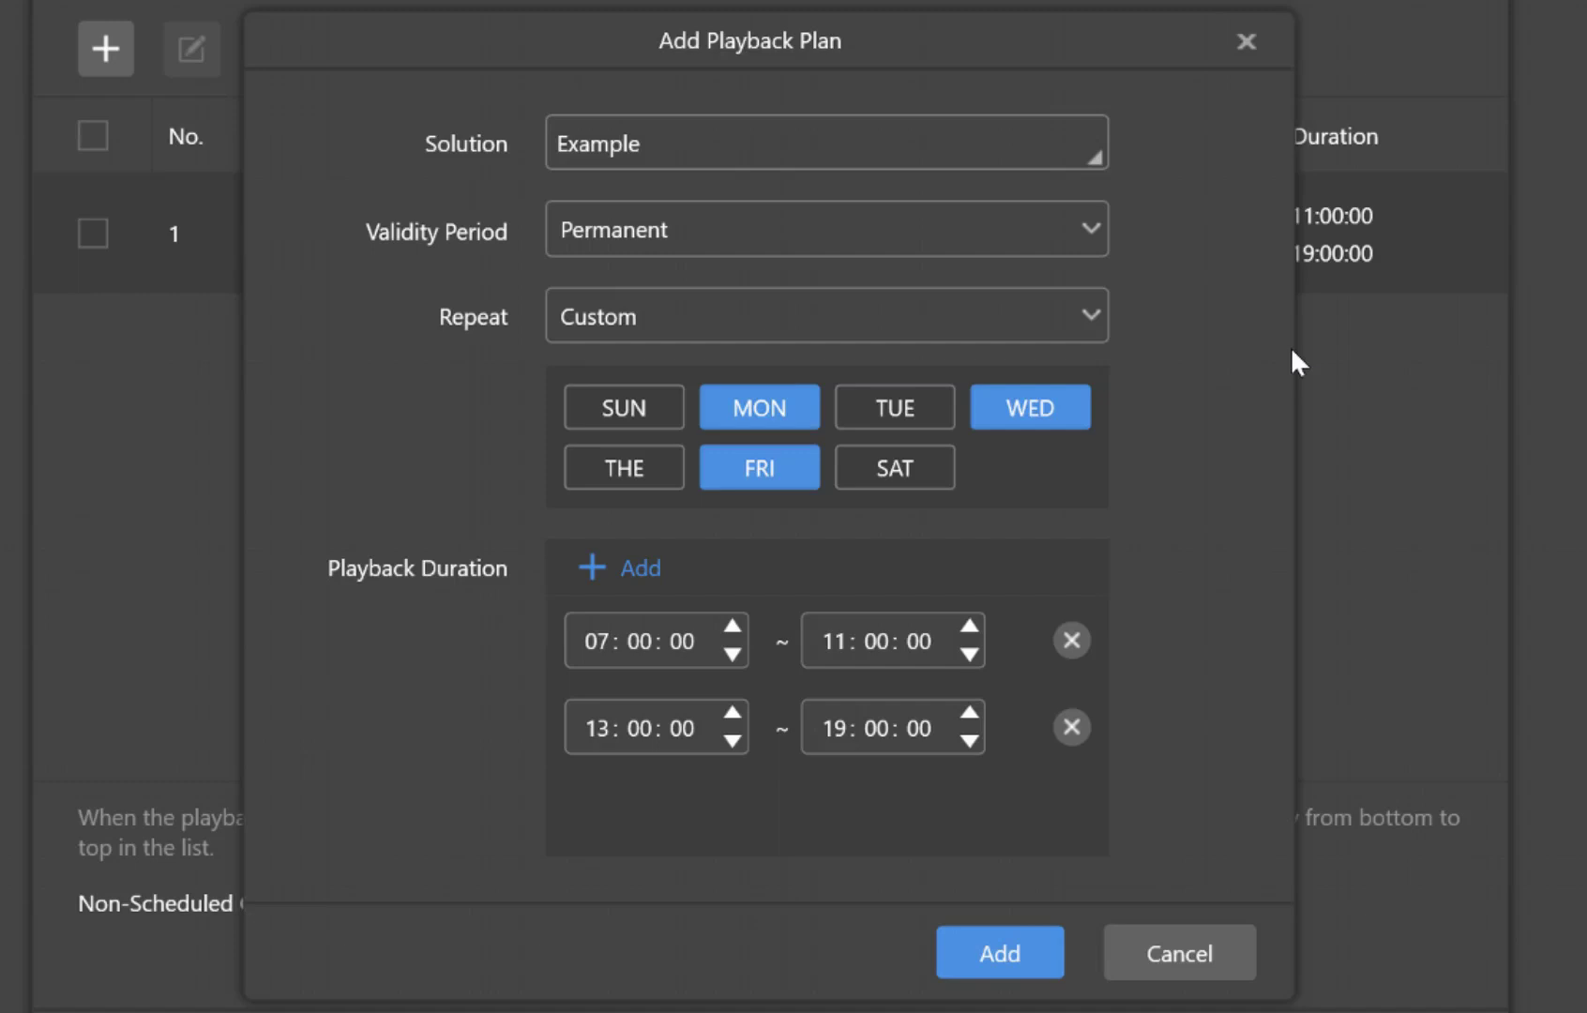
left_click(1246, 41)
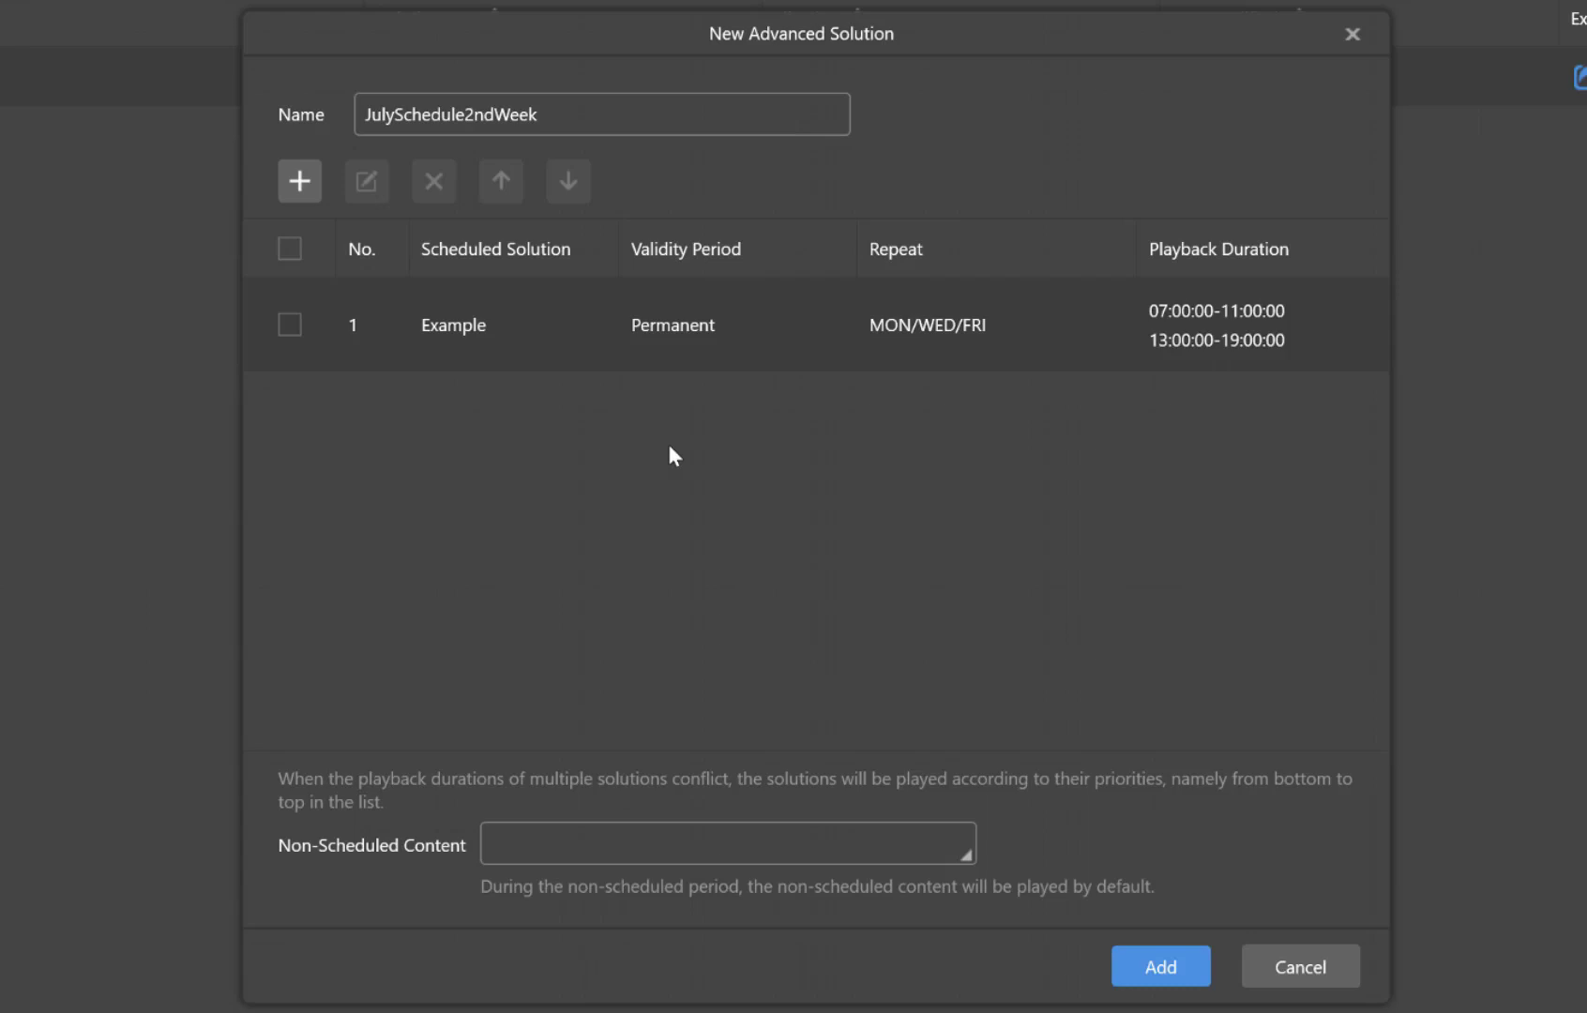
Start a second playback plan with July as its solution
left_click(309, 190)
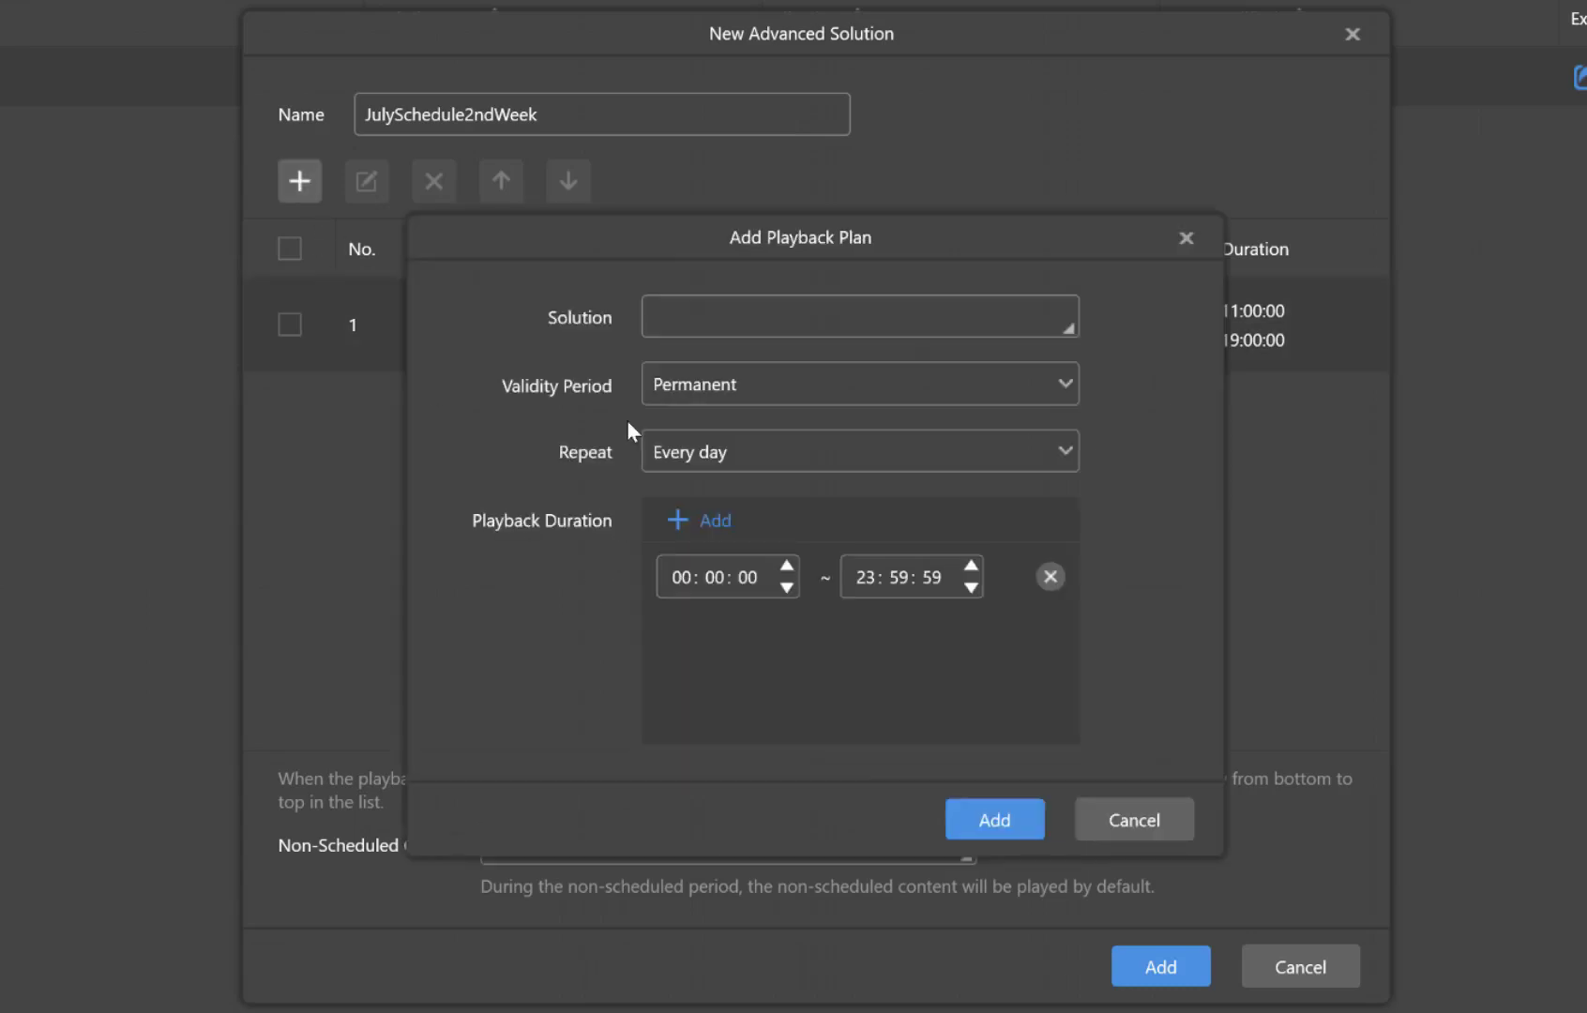
left_click(701, 324)
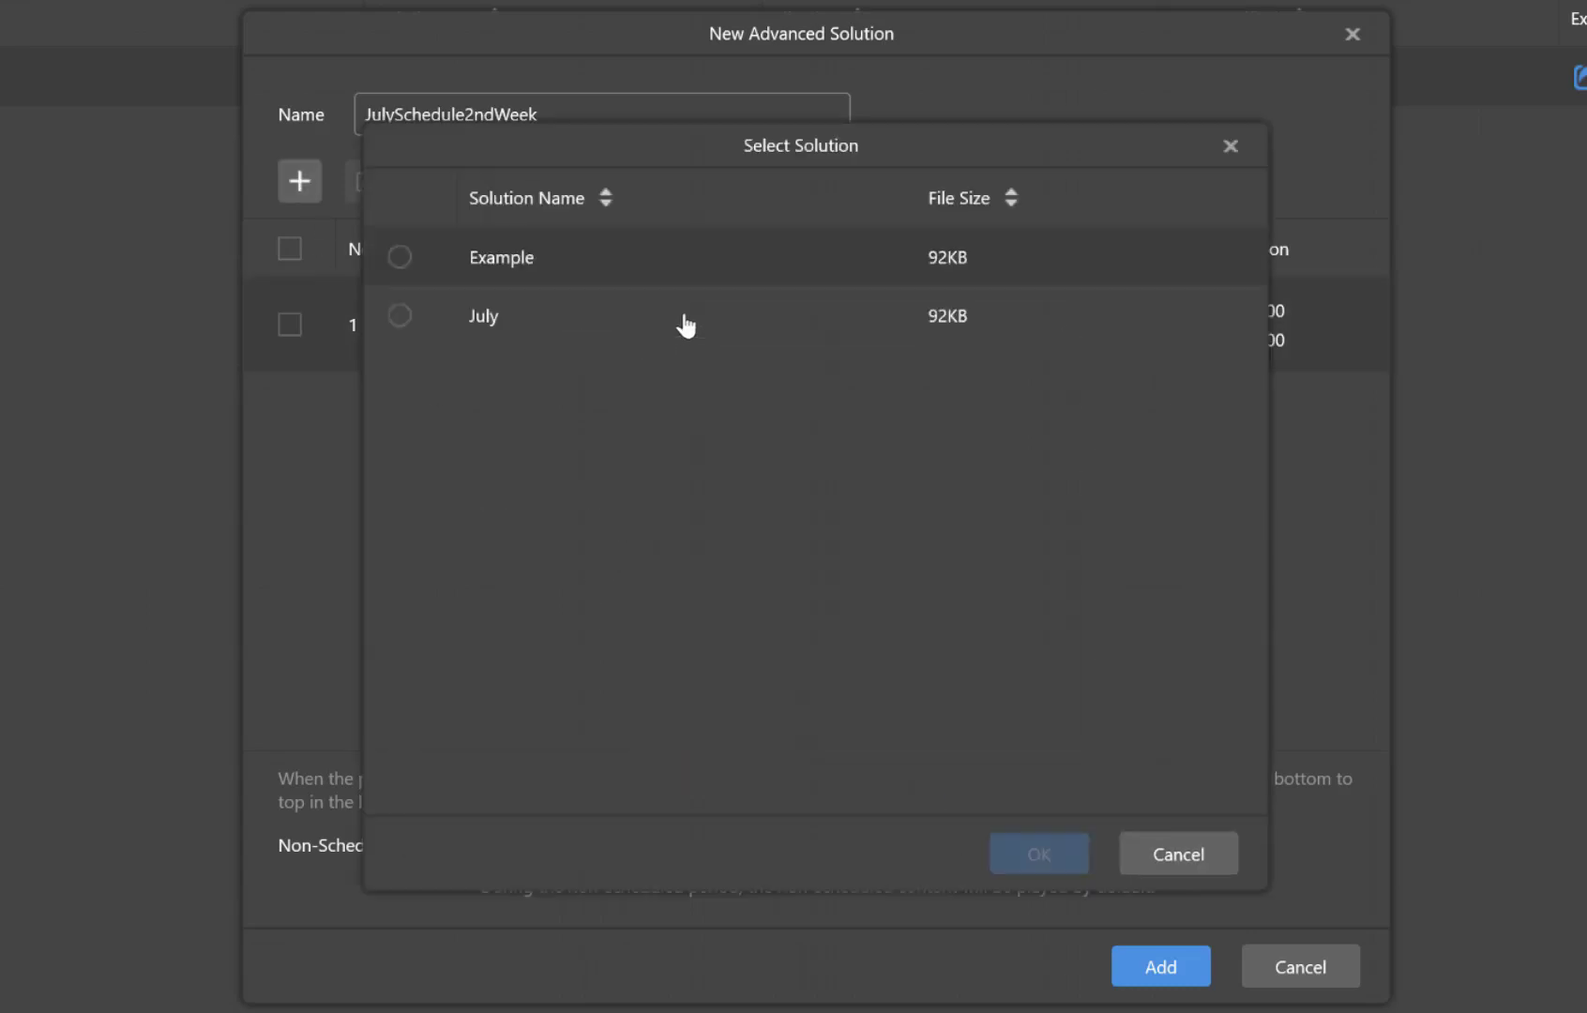
left_click(398, 313)
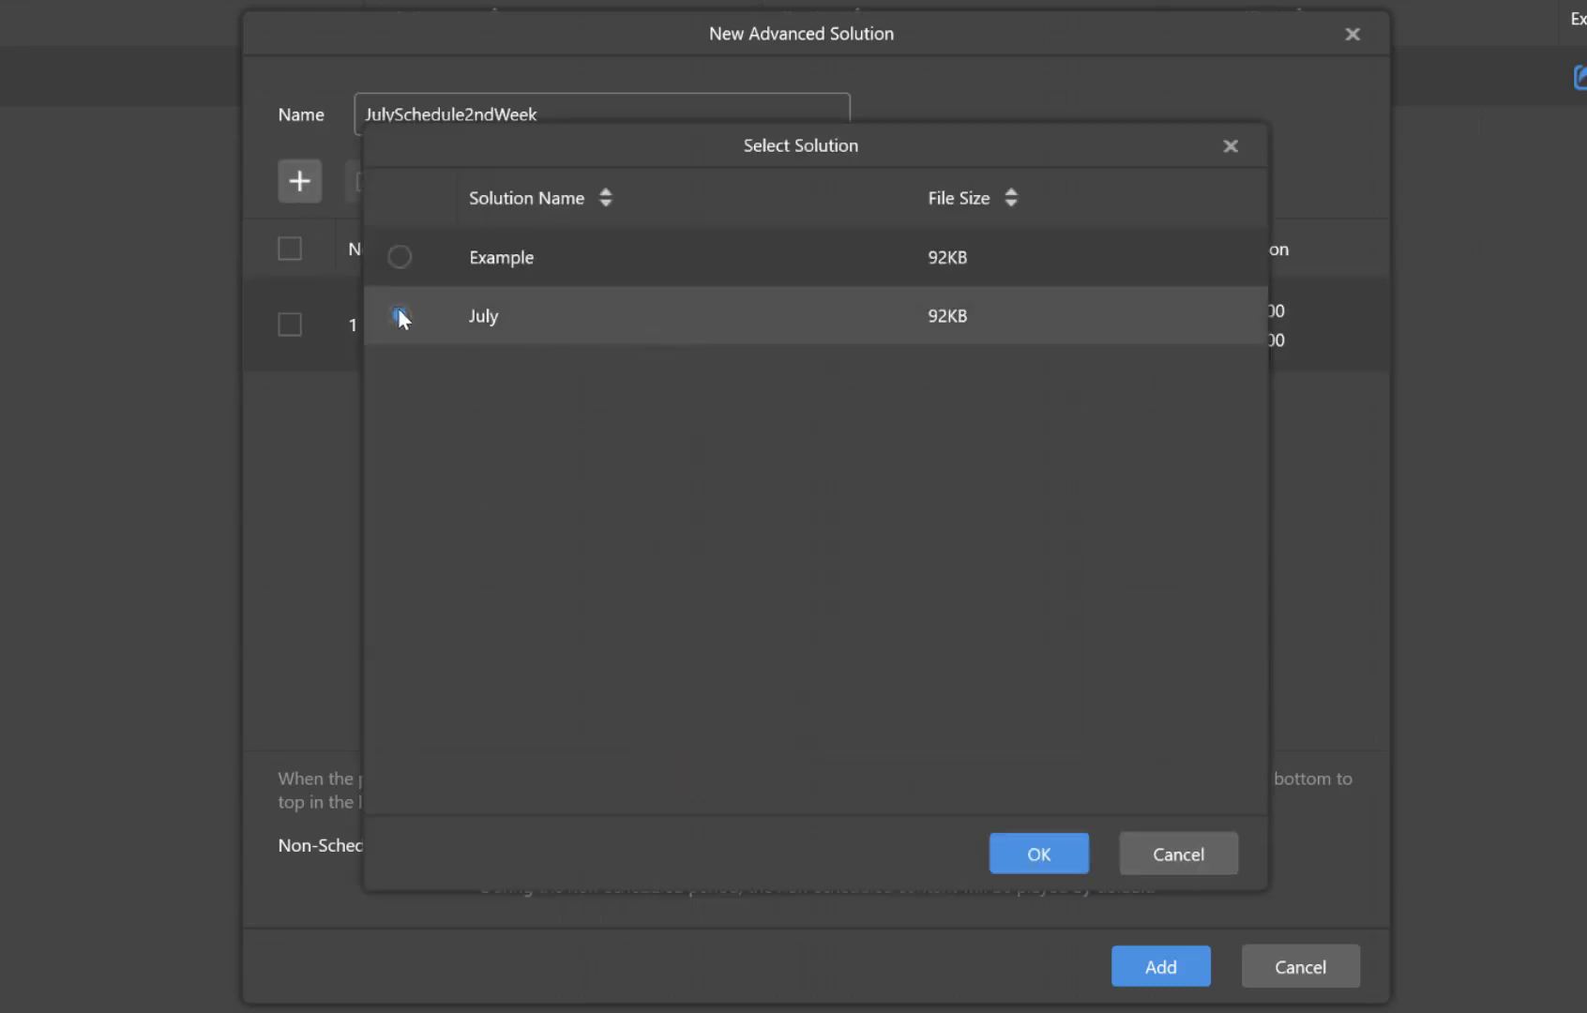
left_click(1021, 858)
Repeat the July plan on Tuesday and Thursday all day and save it
left_click(724, 457)
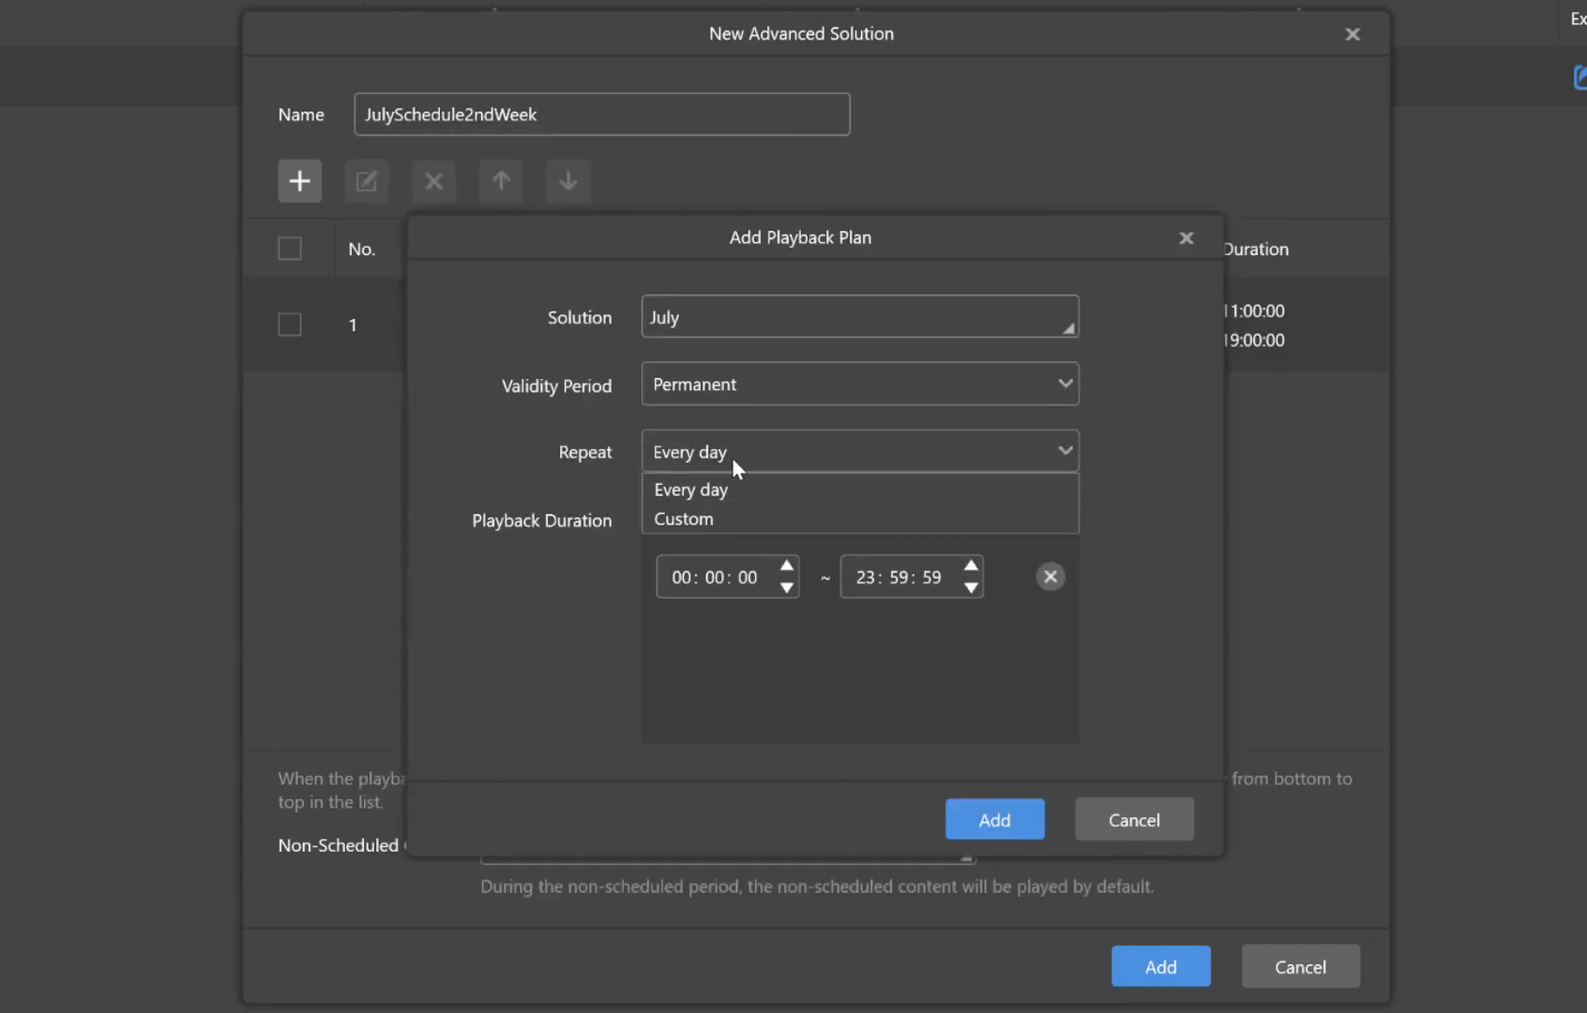
left_click(735, 521)
left_click(898, 461)
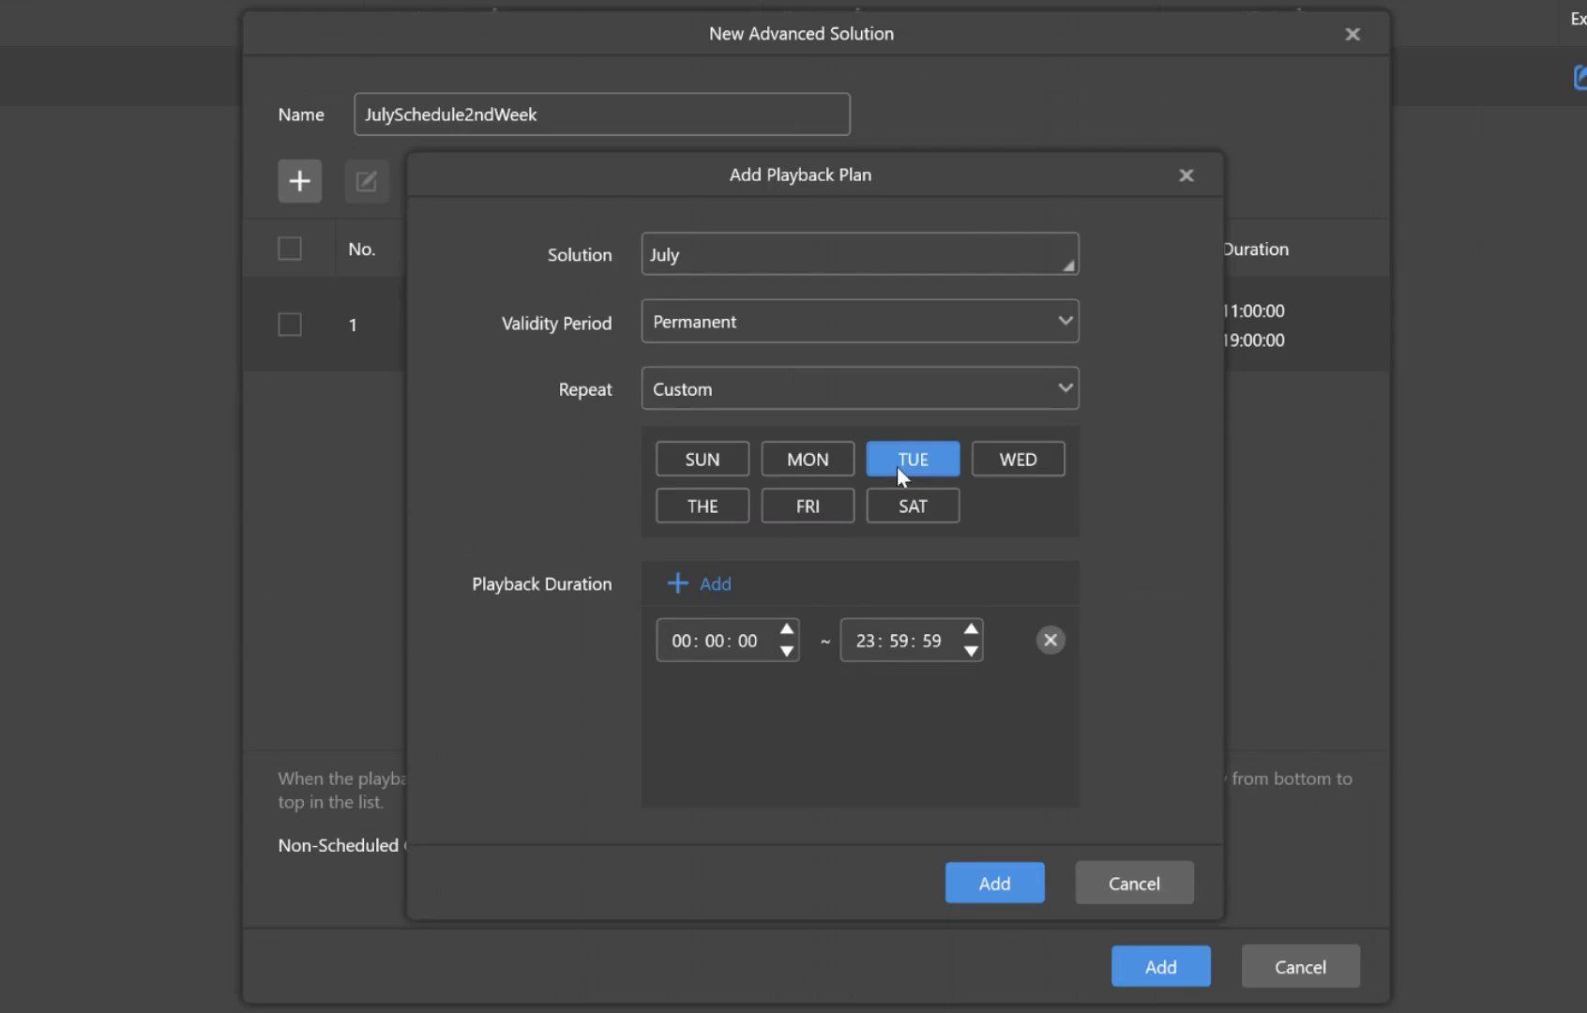
left_click(717, 513)
left_click(980, 882)
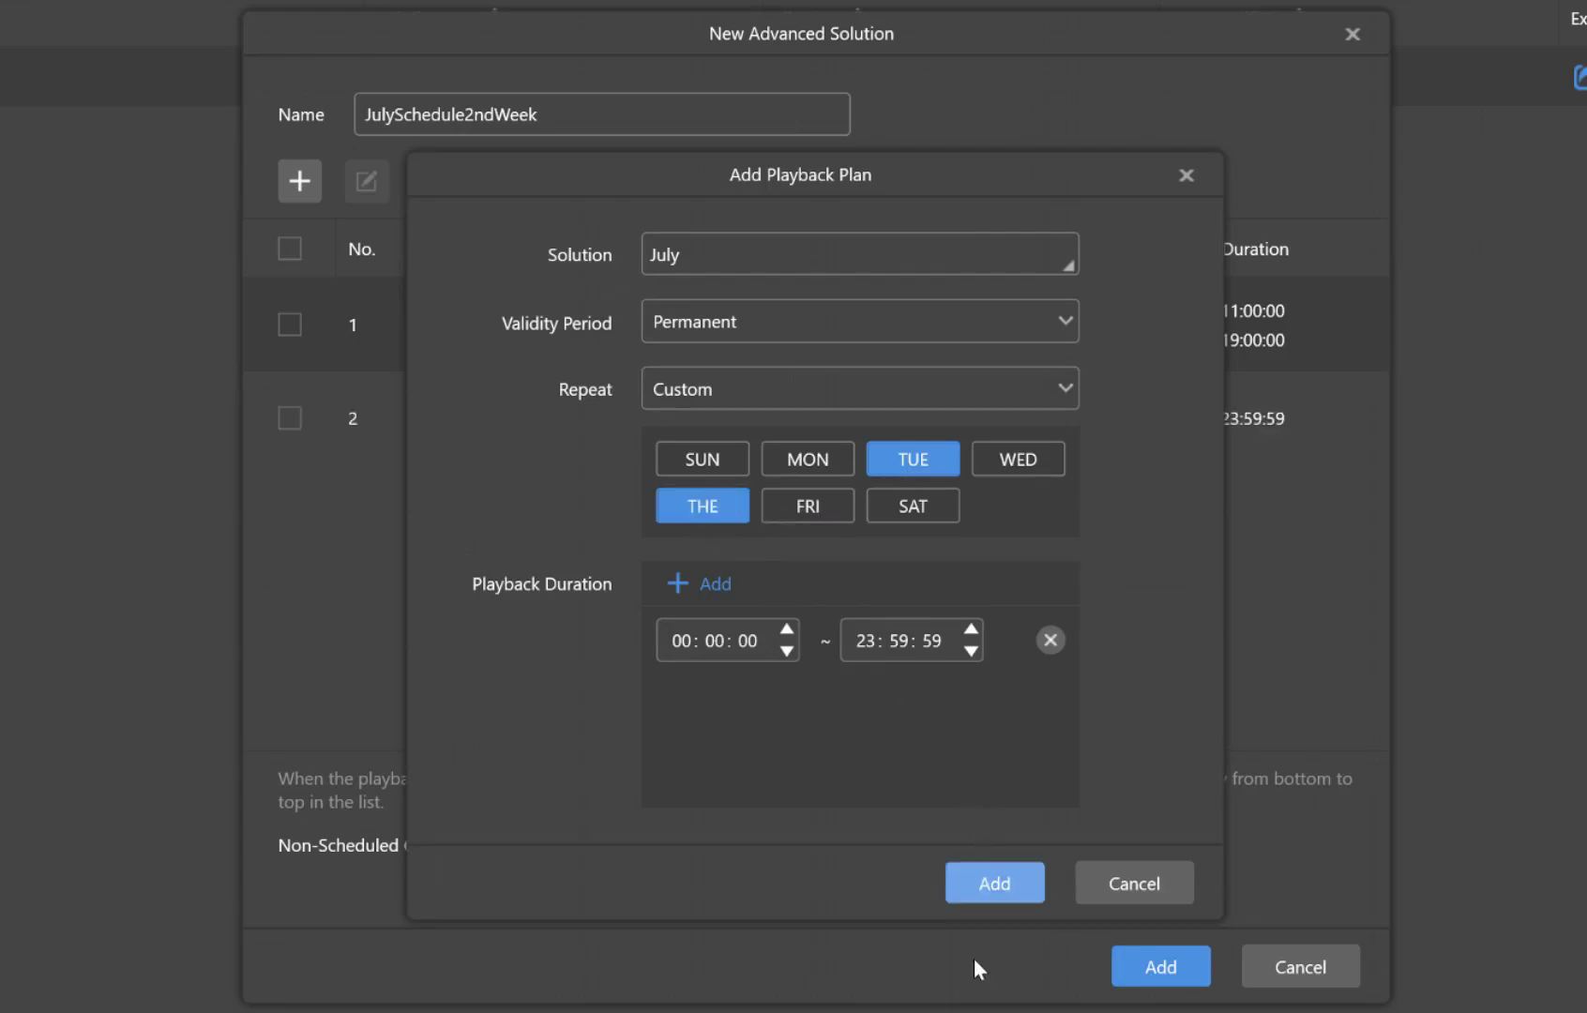
left_click(1184, 177)
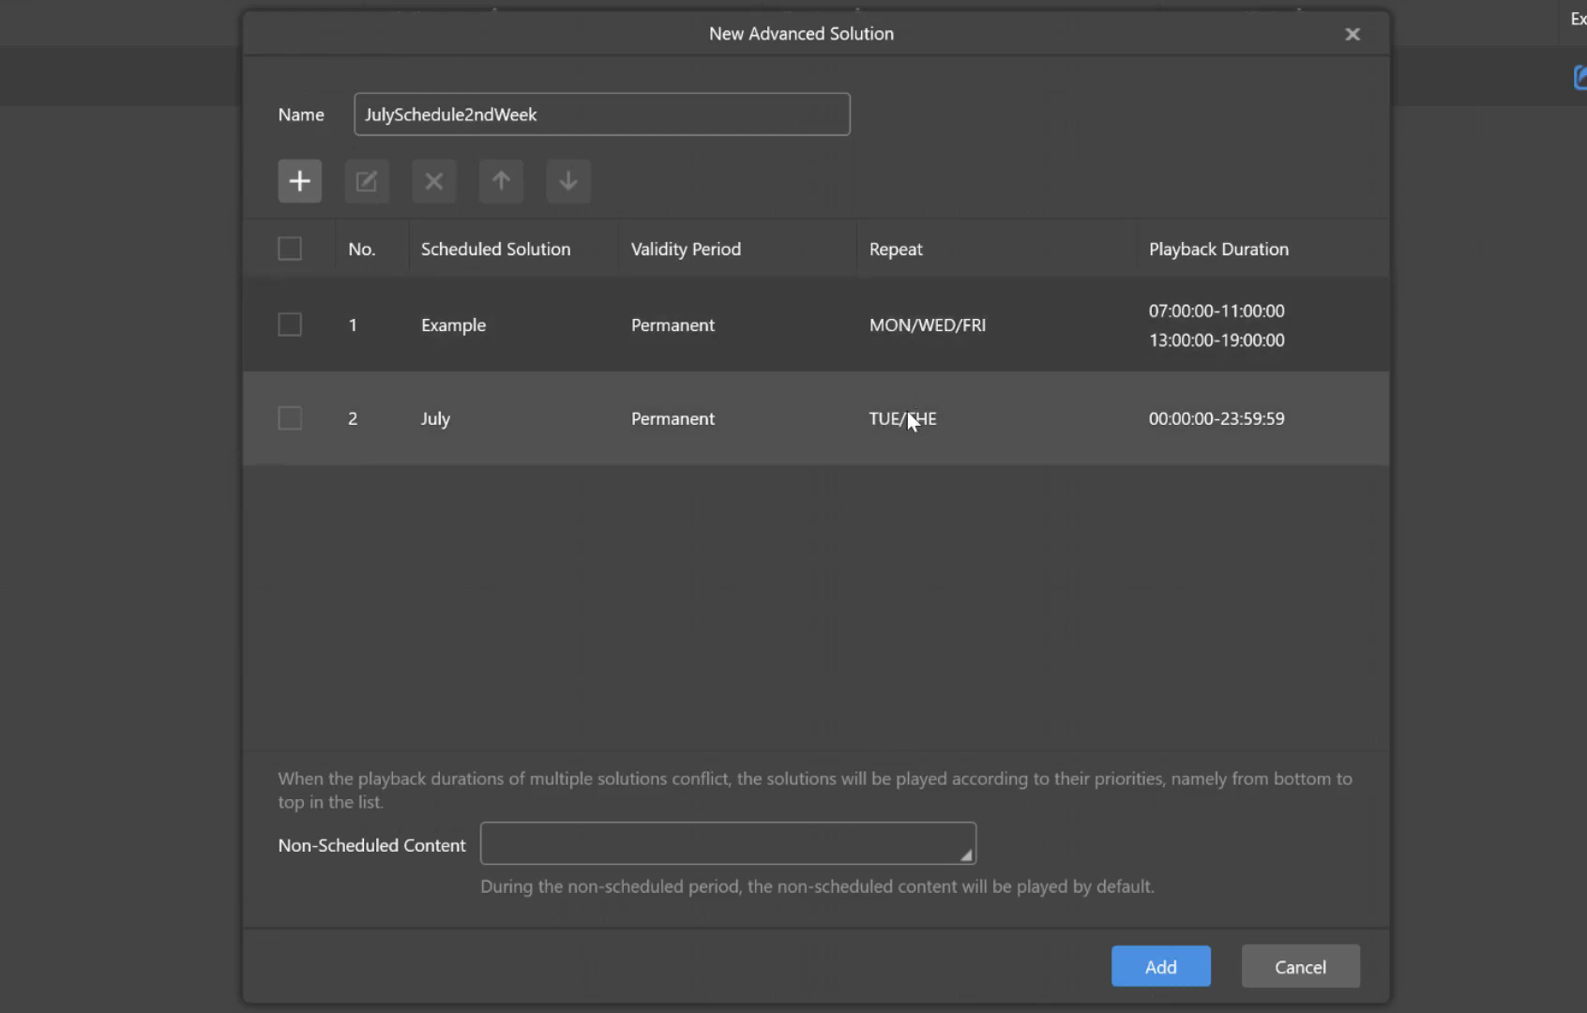
left_click(908, 410)
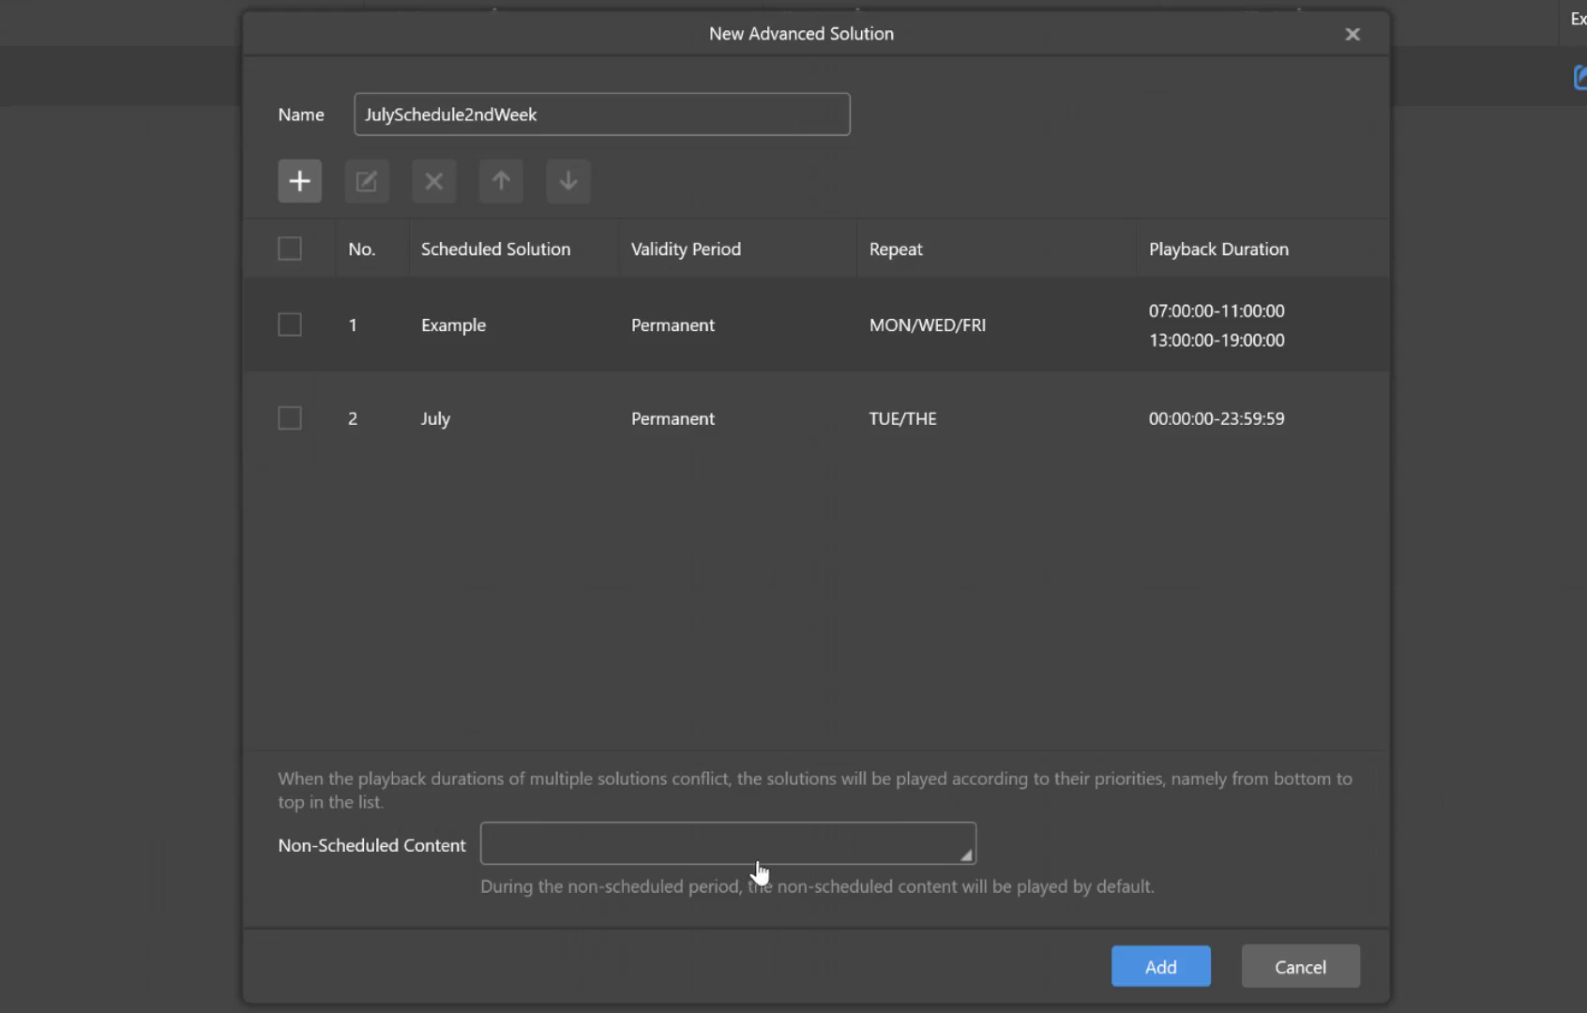
Set Example as the solution's non-scheduled content
left_click(758, 862)
left_click(401, 256)
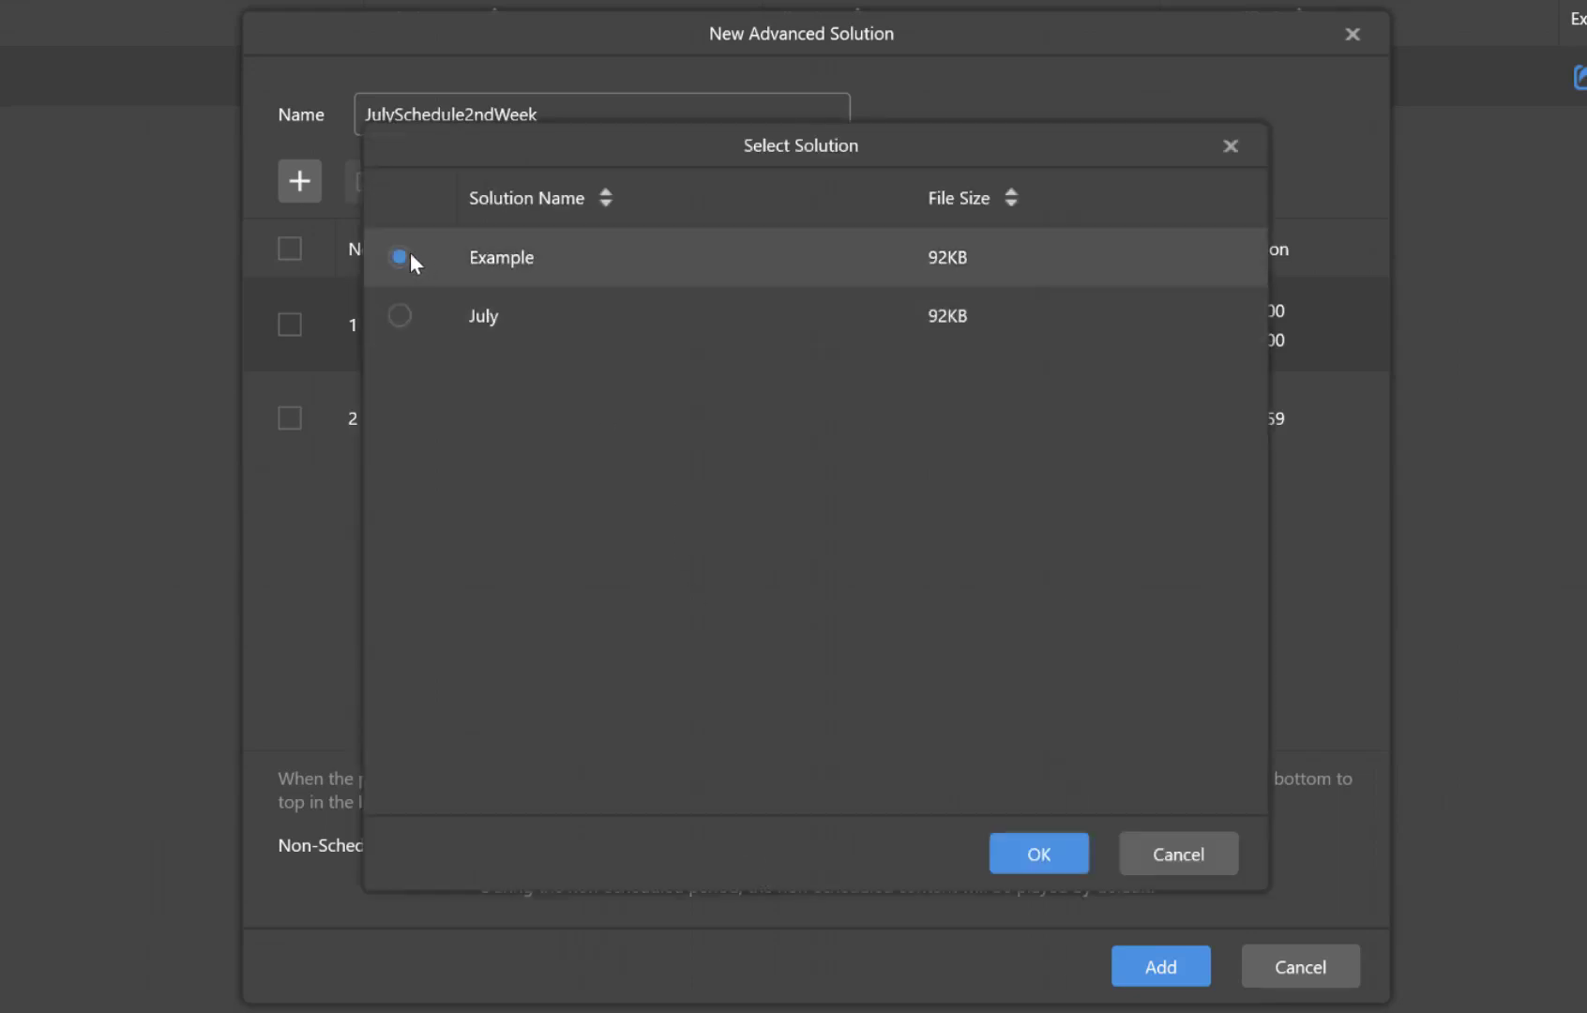
left_click(1040, 865)
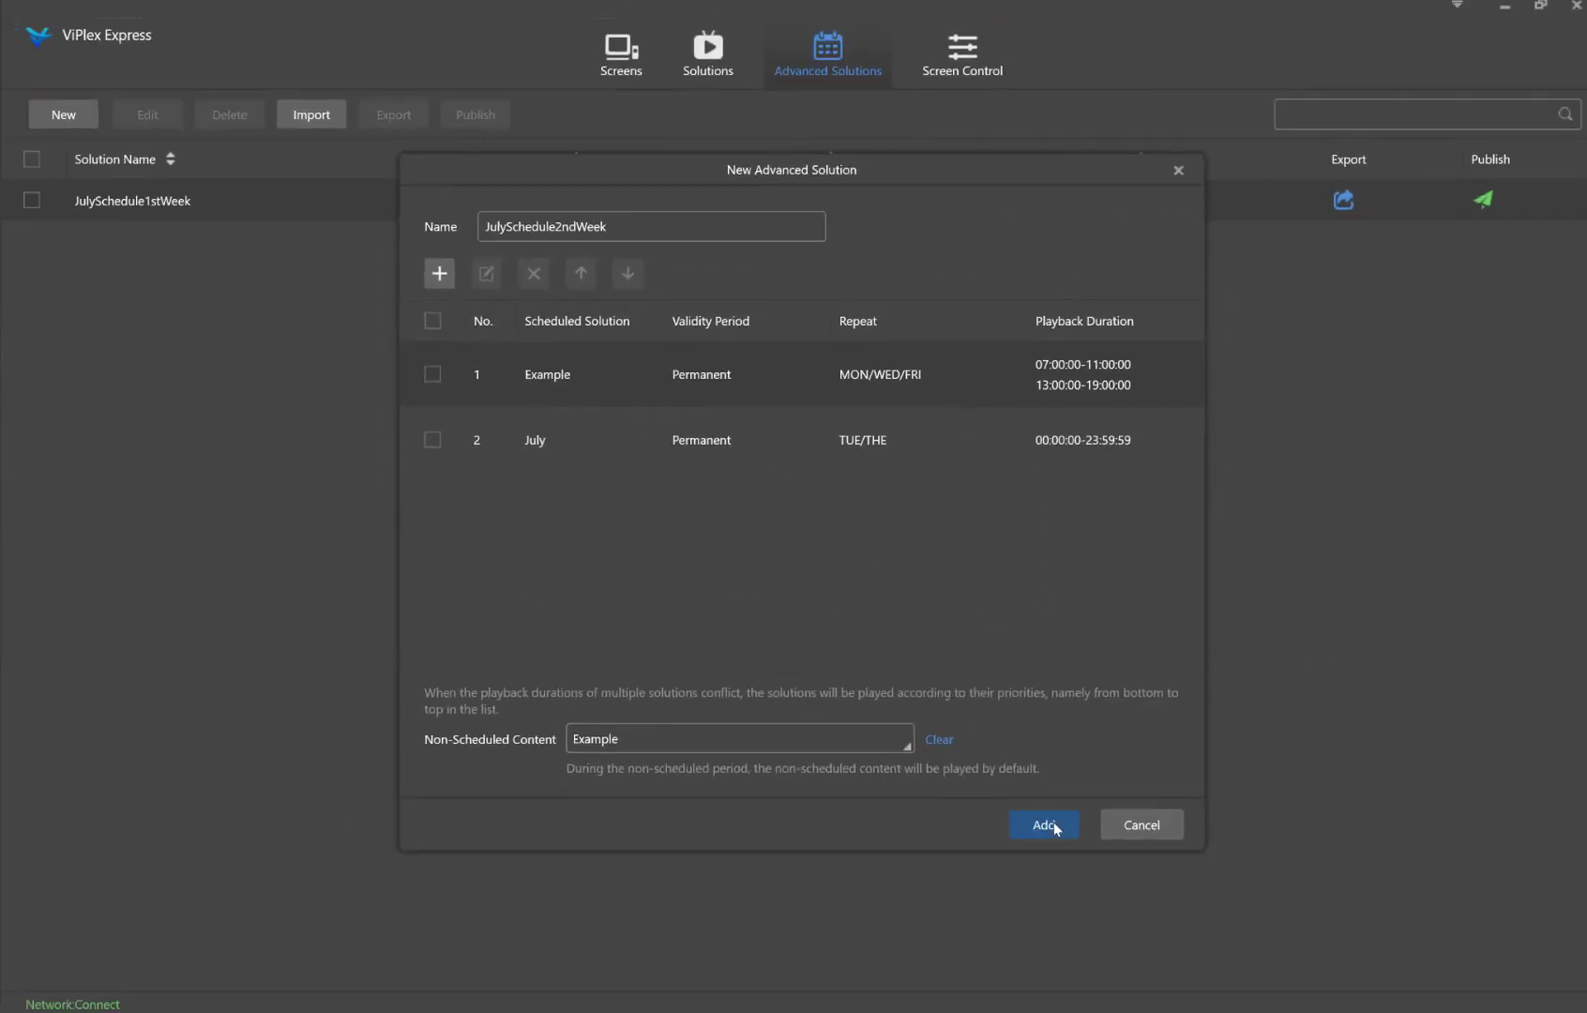
Add JulySchedule2ndWeek to the advanced solutions list and tick it for publishing
left_click(1052, 827)
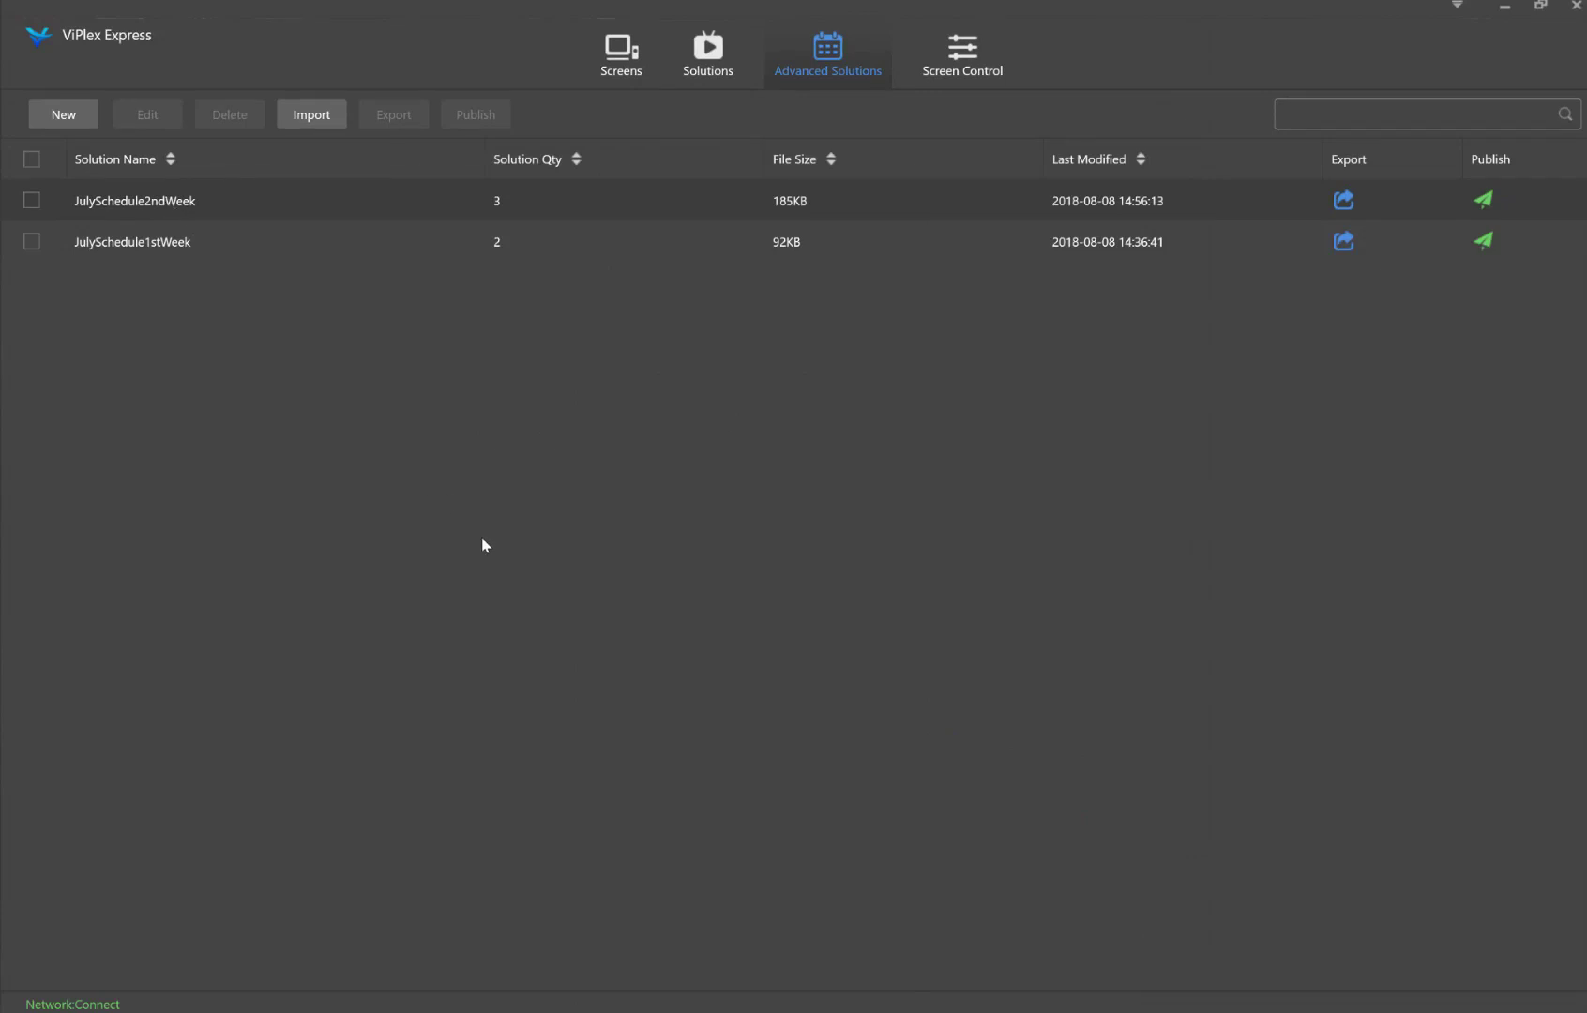
left_click(33, 200)
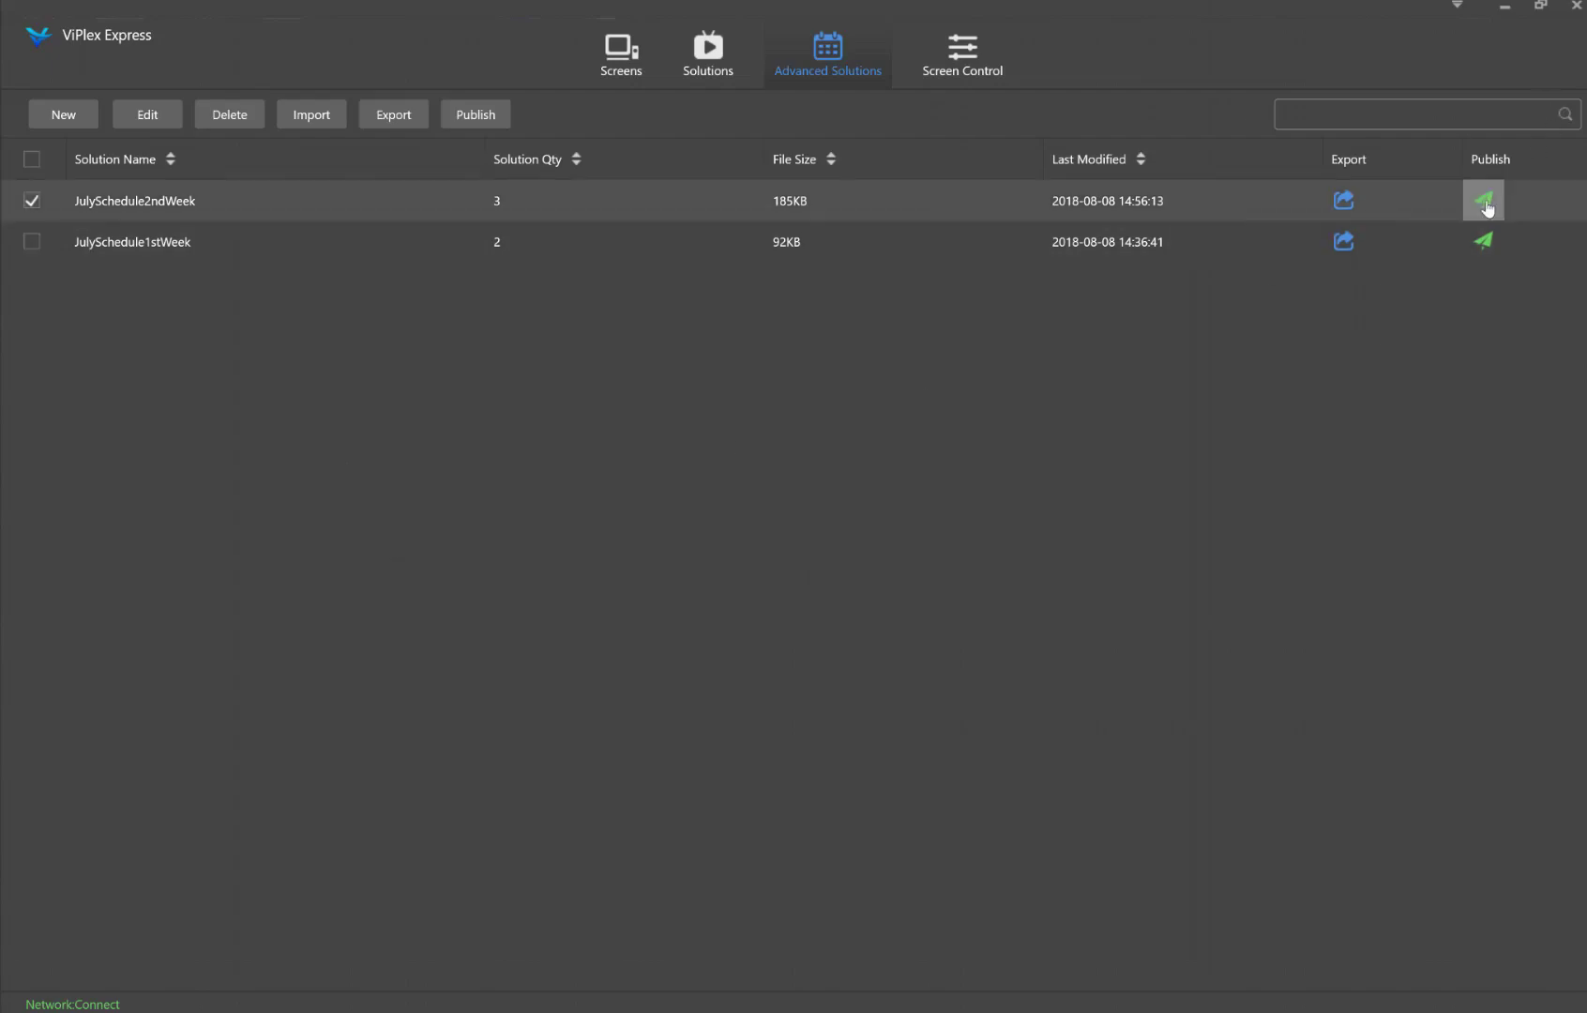